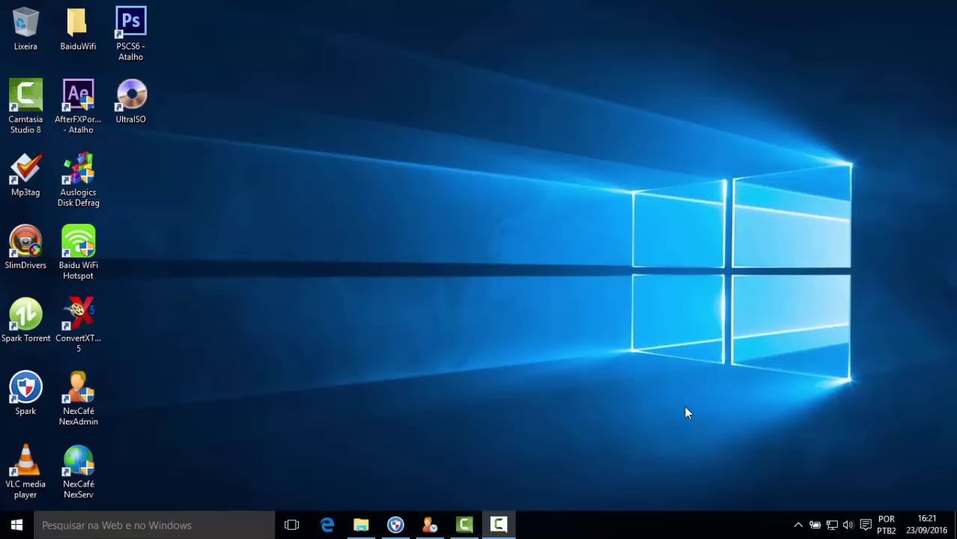
# Step: Open the Downloads folder in File Explorer and check the size of the GTA 4 and Guitar hero 1 archives
pyautogui.click(366, 518)
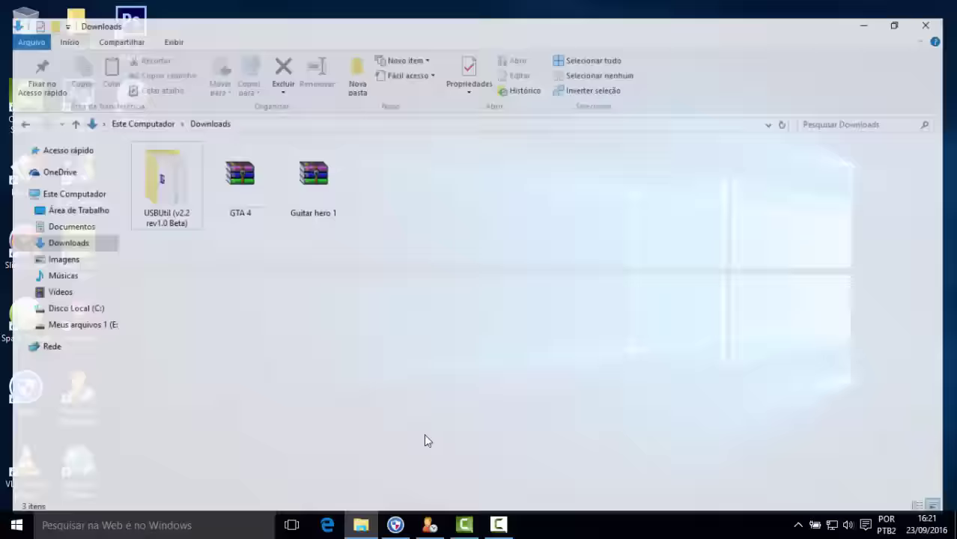
pyautogui.click(240, 177)
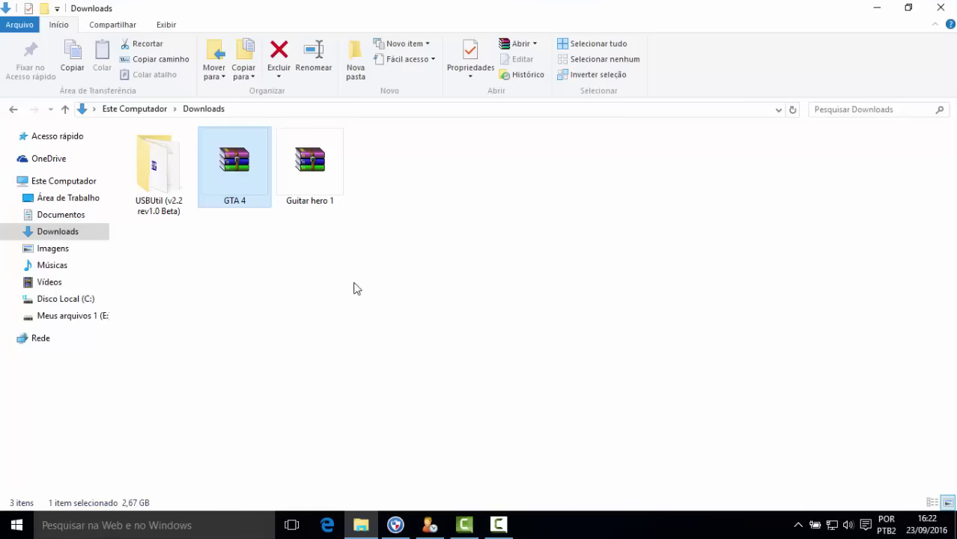
pyautogui.click(335, 147)
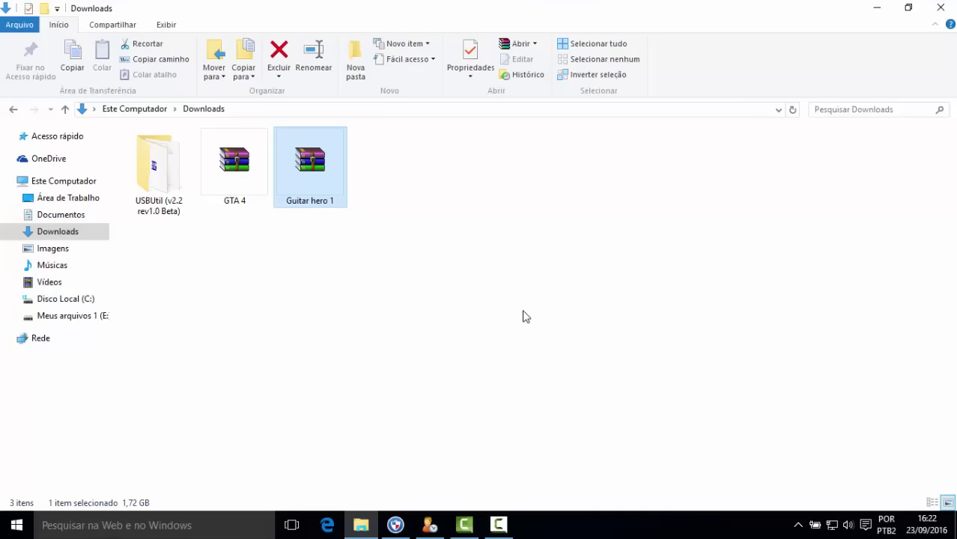
# Step: Check the contents of the removable drive (D:) and return to Este Computador
pyautogui.click(89, 183)
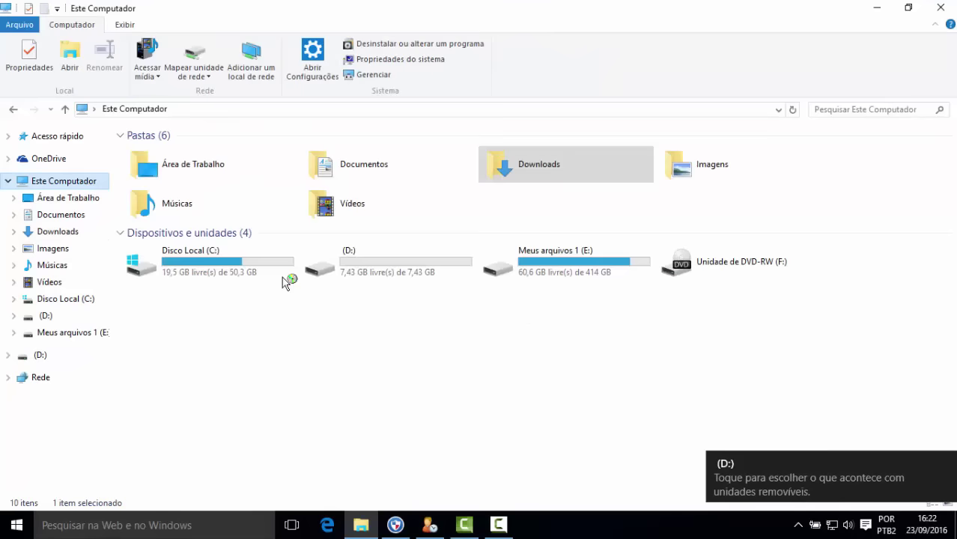
pyautogui.click(390, 258)
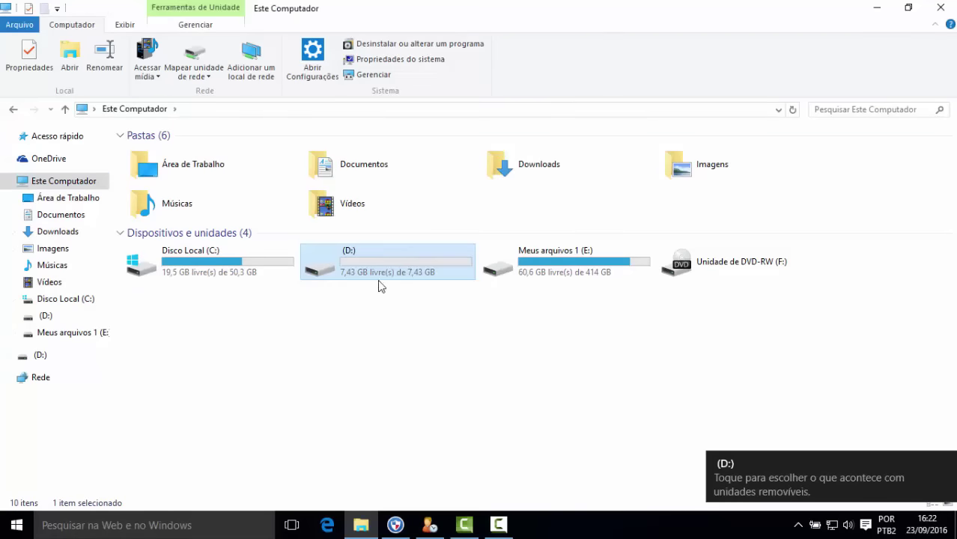
pyautogui.doubleClick(387, 259)
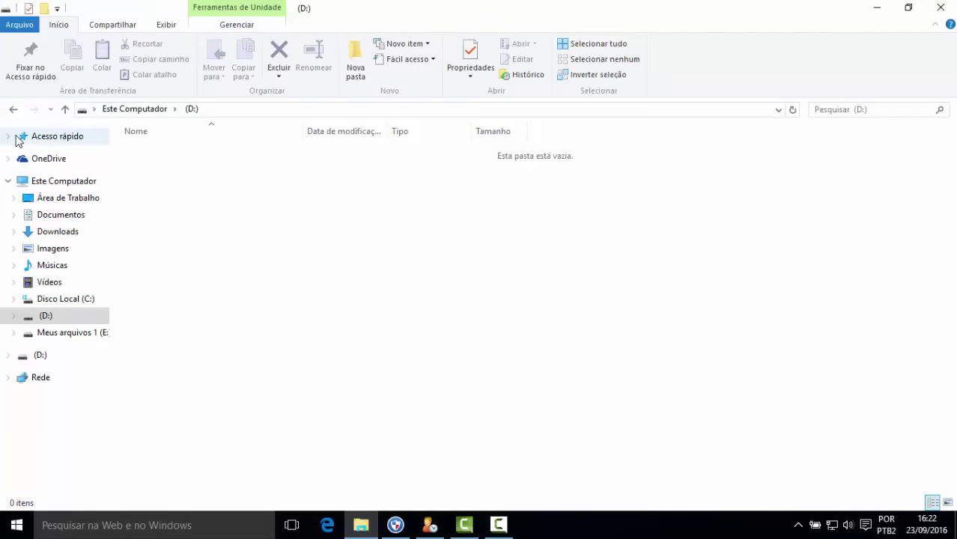
pyautogui.click(14, 109)
# Step: Quick-format drive (D:) as FAT32 with the device's default allocation size, and check the contents of the formatted drive
pyautogui.rightClick(381, 259)
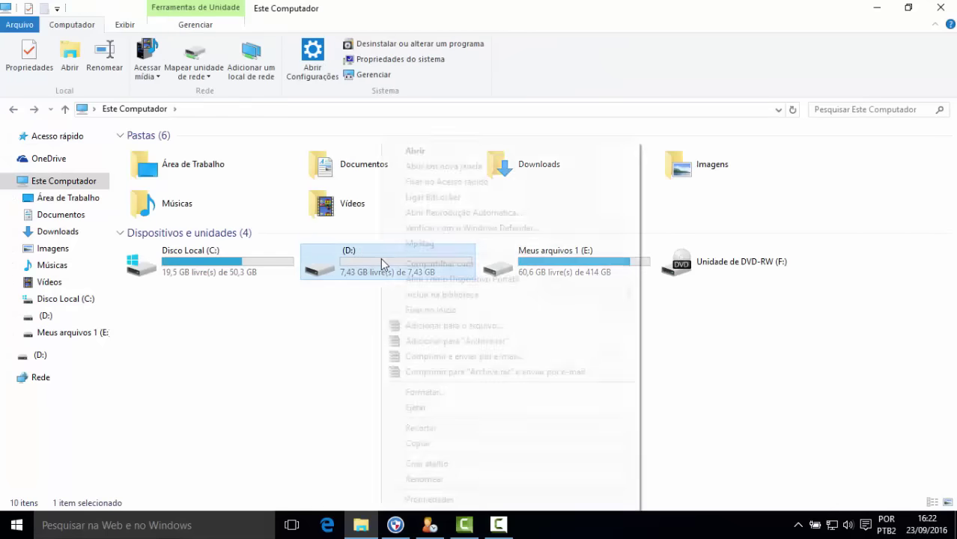
pyautogui.click(442, 392)
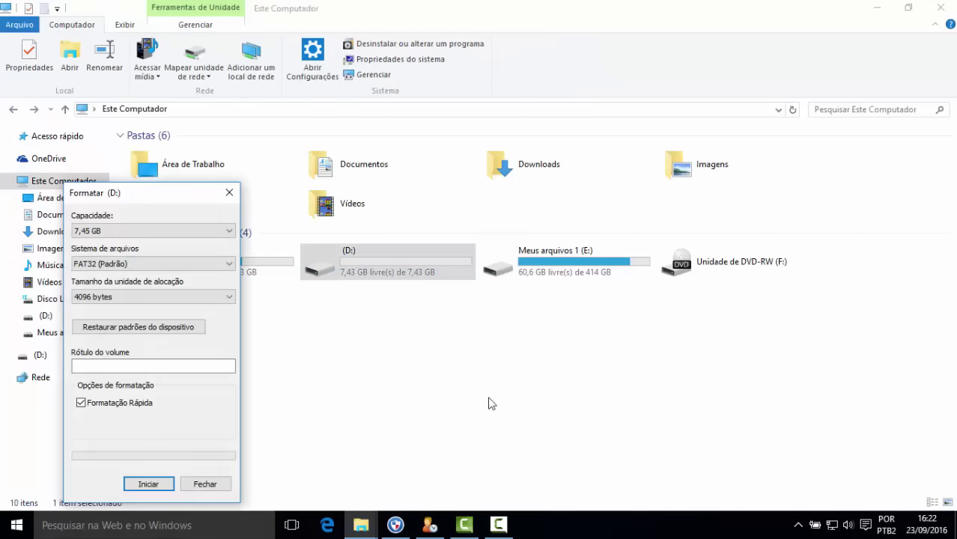
pyautogui.click(111, 327)
pyautogui.click(146, 483)
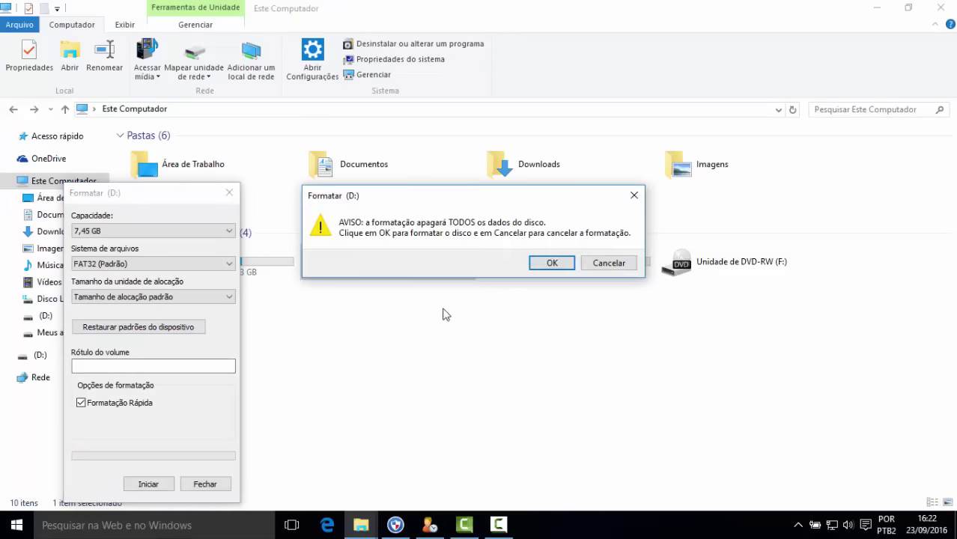
pyautogui.click(547, 263)
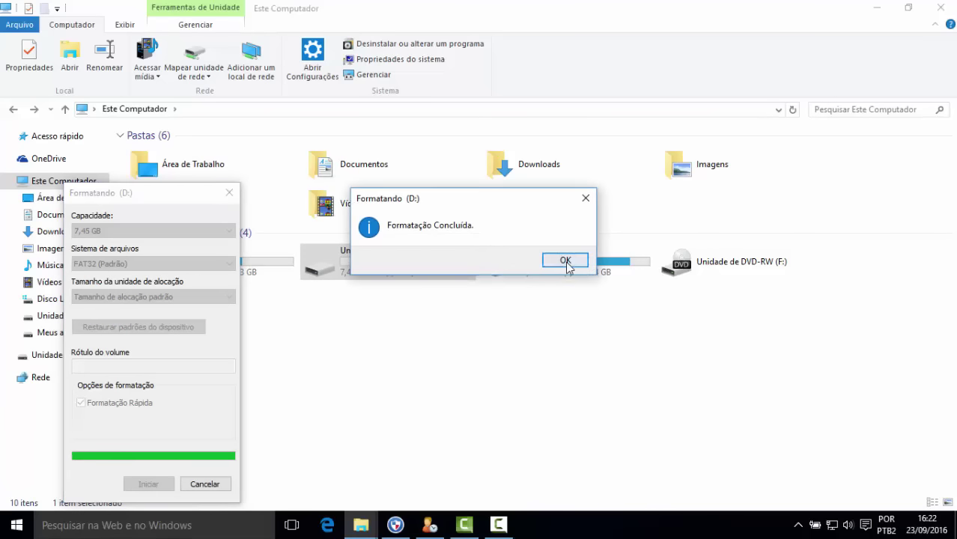
pyautogui.click(566, 262)
pyautogui.click(225, 485)
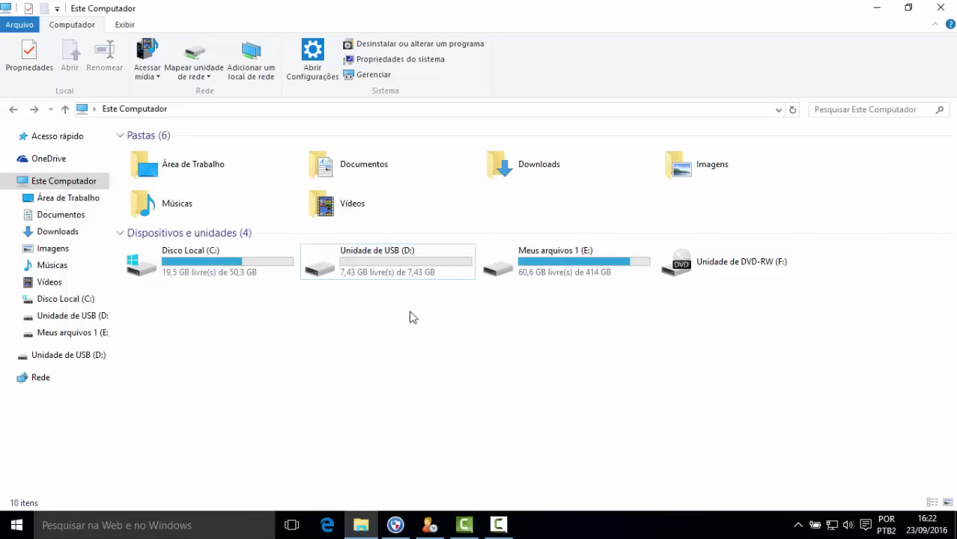
pyautogui.doubleClick(384, 273)
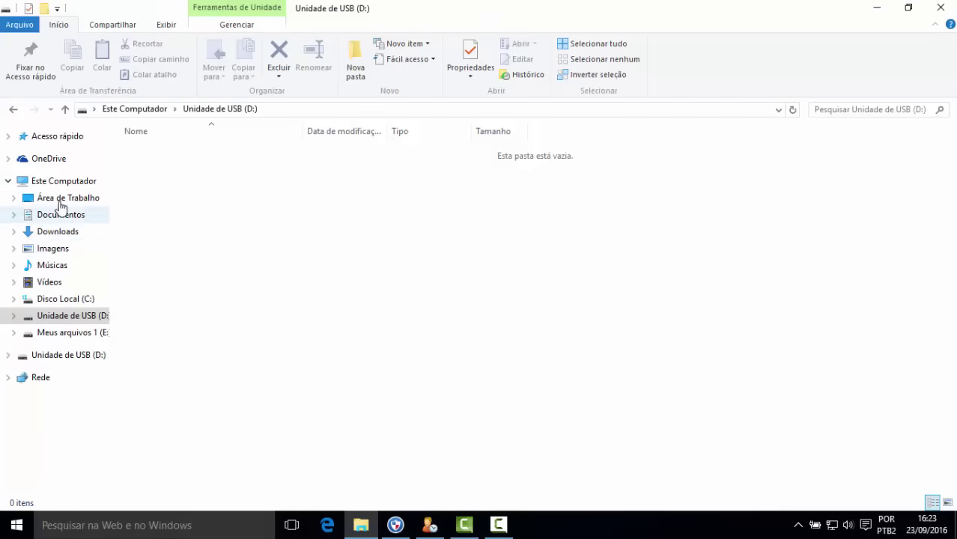
pyautogui.click(77, 182)
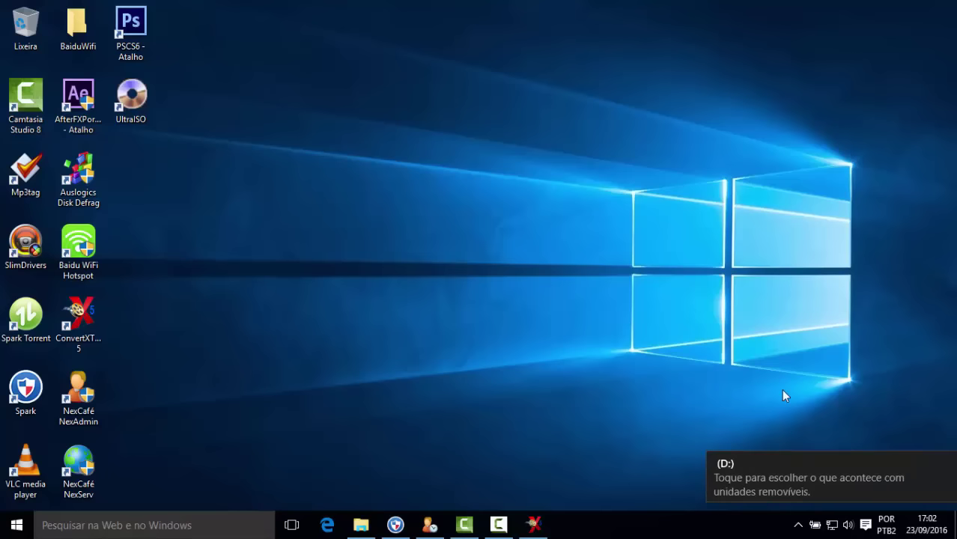
# Step: Go through the ART, CD, CFG, CHT, DVD and THM folders on drive (D:)
pyautogui.moveTo(192, 289)
pyautogui.mouseDown()
pyautogui.moveTo(183, 143)
pyautogui.moveTo(192, 290)
pyautogui.mouseUp()
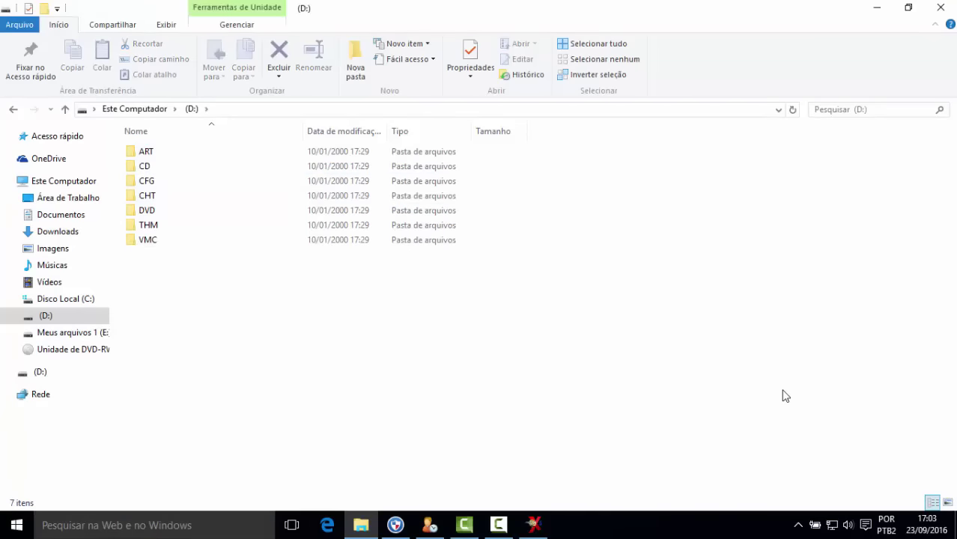
pyautogui.press('Down')
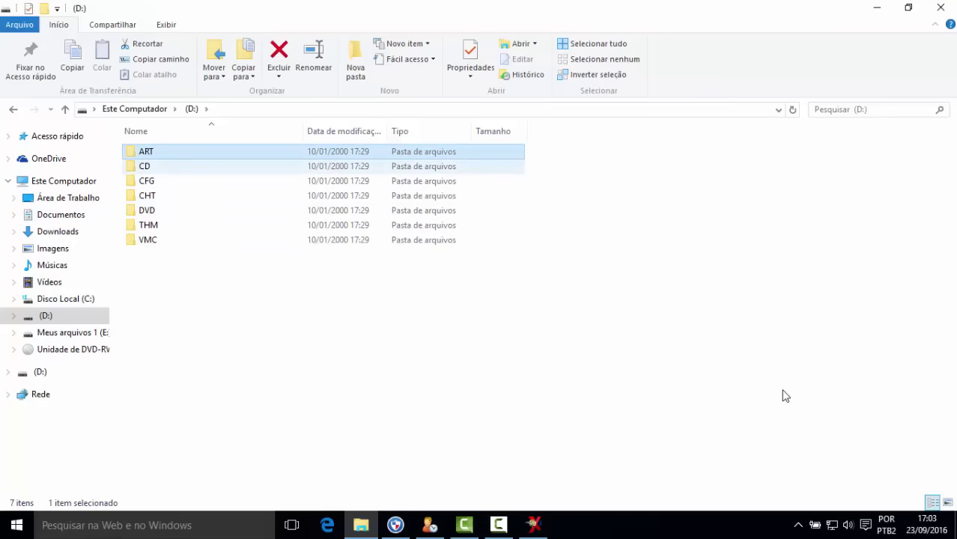
pyautogui.press('Down')
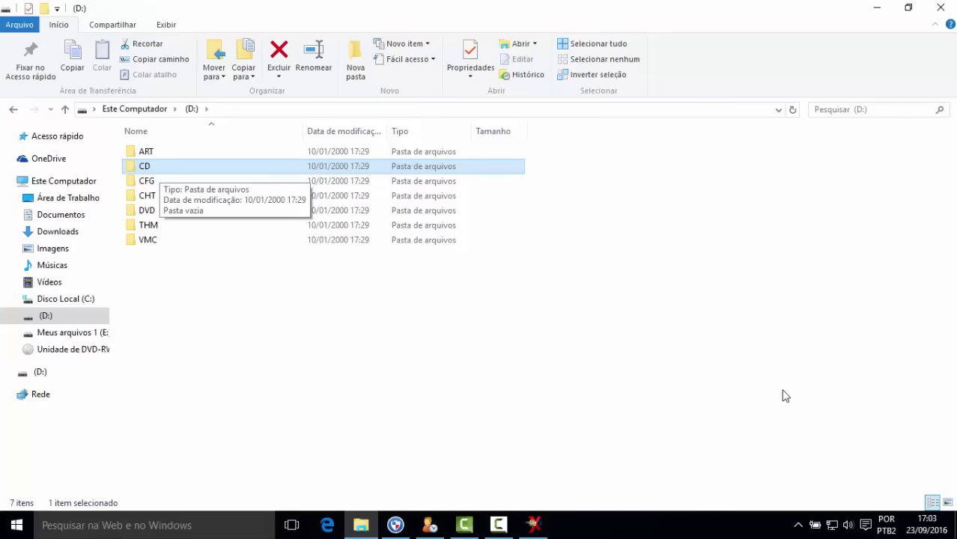
pyautogui.press('Down')
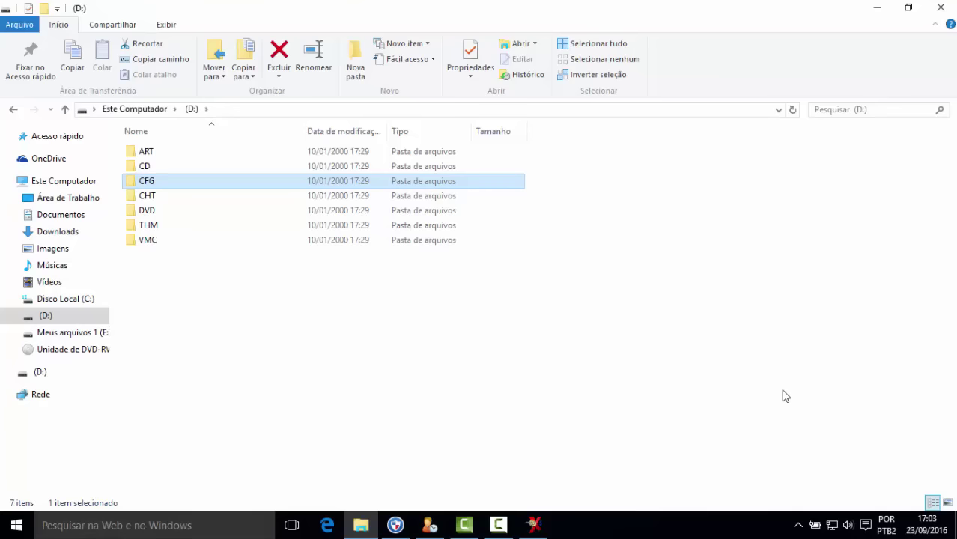
pyautogui.press('Down')
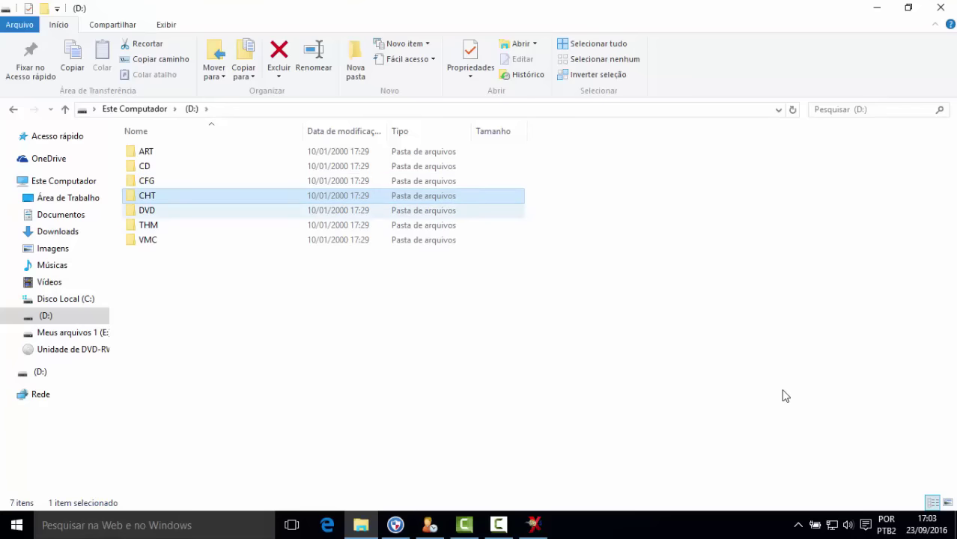
pyautogui.press('Down')
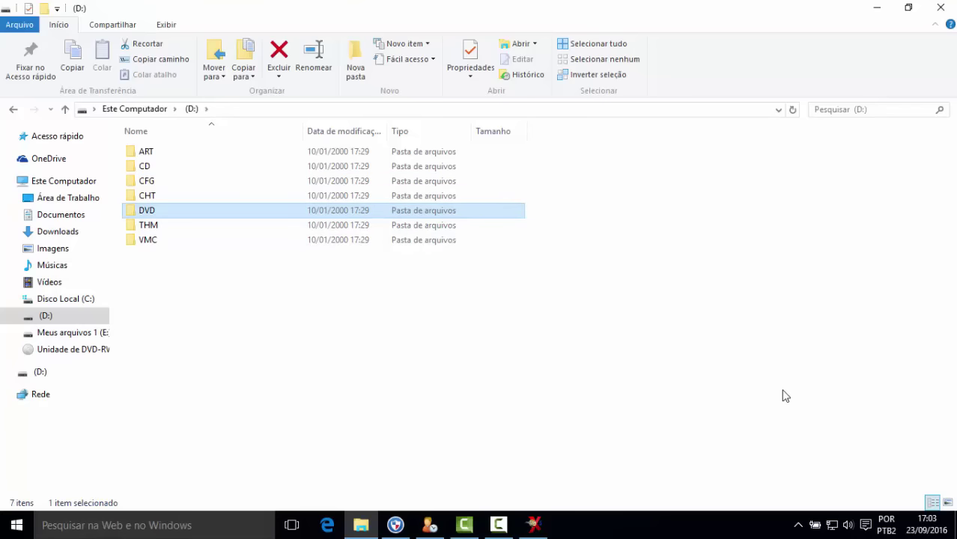
pyautogui.press('Down')
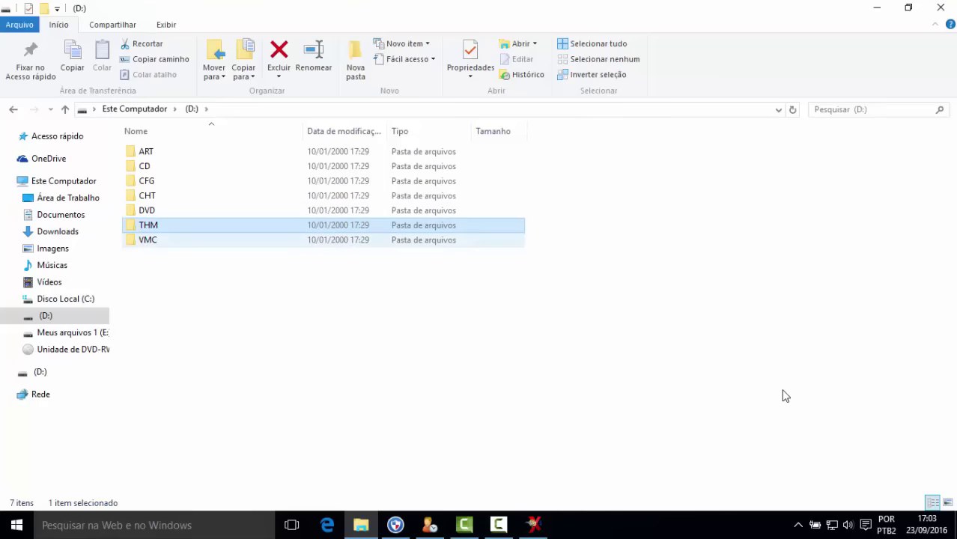
# Step: Go back from drive (D:) to the Downloads folder
pyautogui.hotkey('shift', 'Tab')
pyautogui.press('Up')
pyautogui.press('Up')
pyautogui.press('Up')
pyautogui.press('Up')
pyautogui.press('Up')
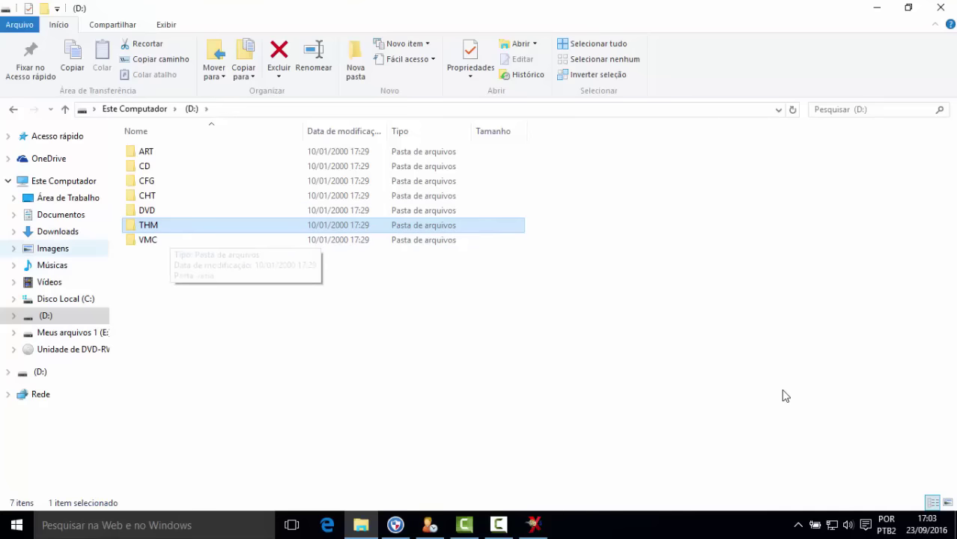
pyautogui.press('Tab')
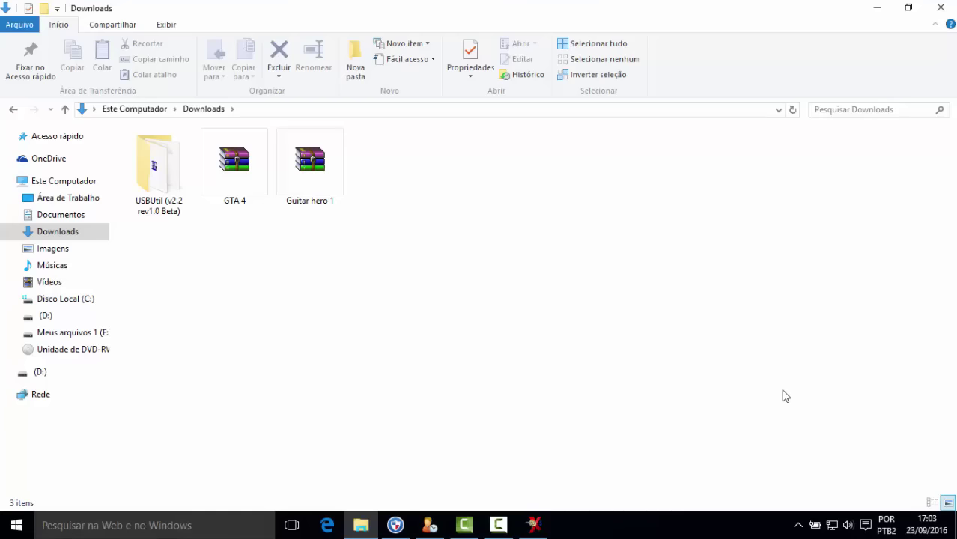
# Step: Switch to the browser and view the GRUPO page of the Mundo USB * HDD blog
pyautogui.hotkey('alt', 'Tab')
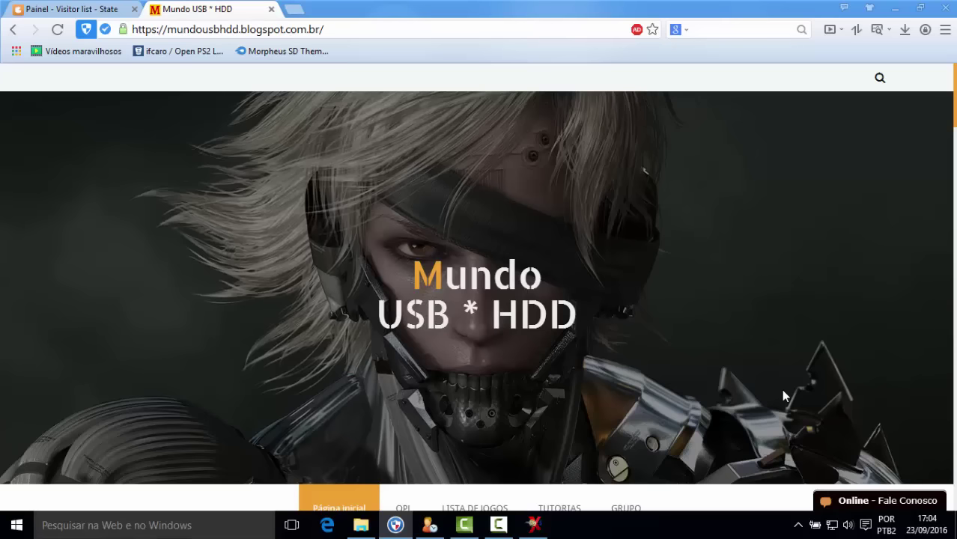
pyautogui.scroll(-4, 783, 391)
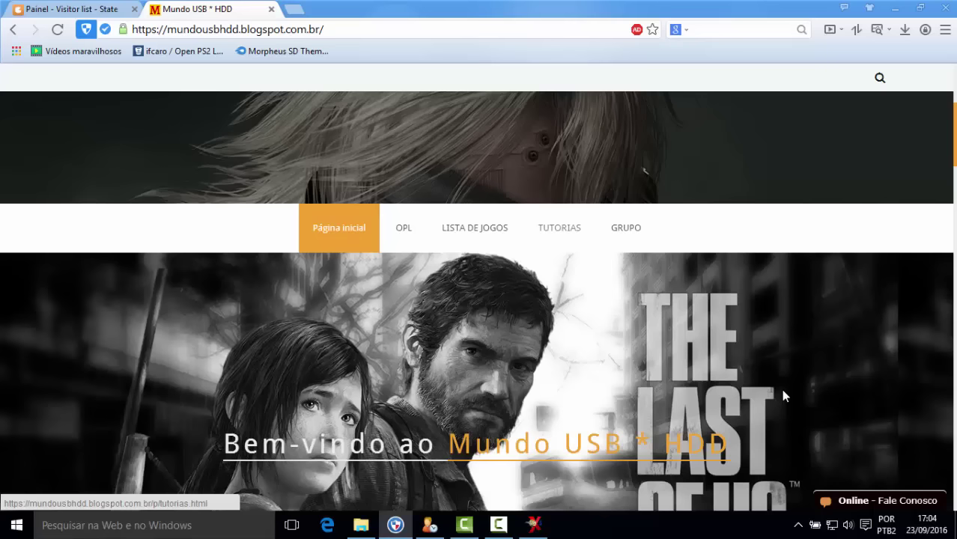
pyautogui.press('Tab')
pyautogui.press('Return')
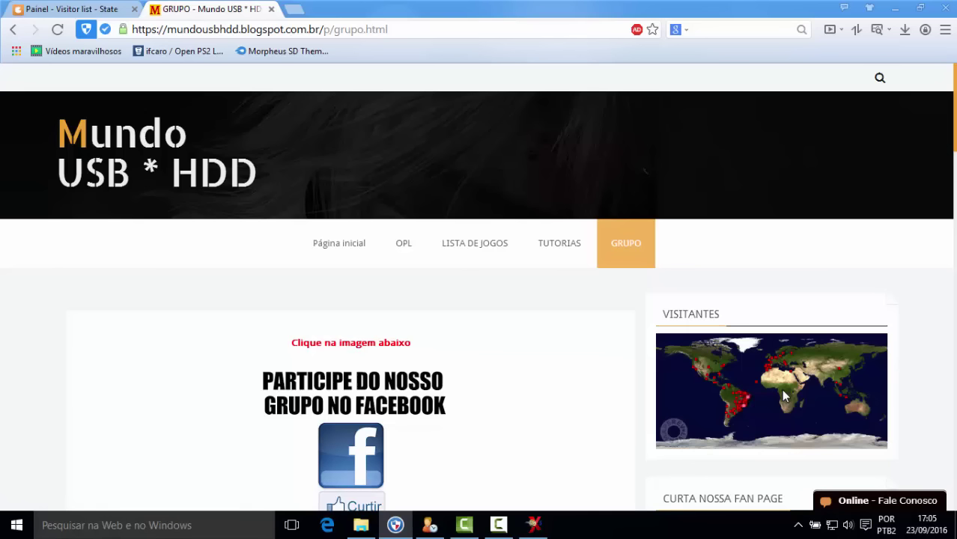
pyautogui.scroll(-1, 782, 391)
pyautogui.scroll(-1, 785, 394)
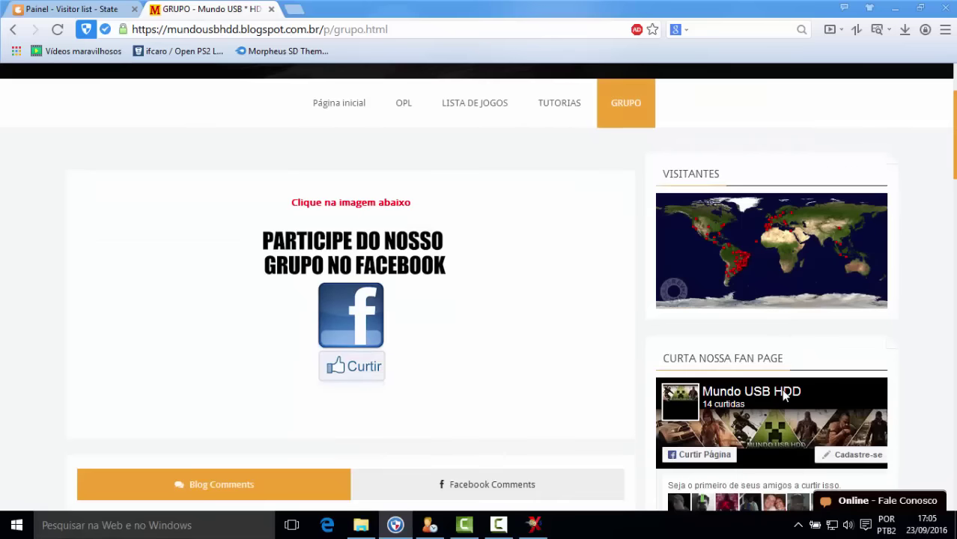
pyautogui.scroll(2, 783, 396)
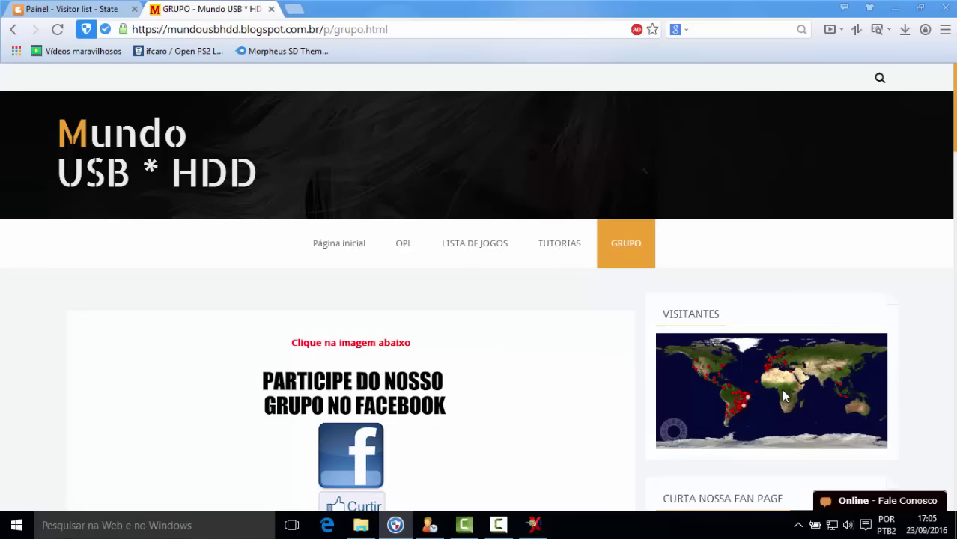
# Step: Open the blog's OPL page and examine the available Open PS2 Load, theme and USB Util downloads
pyautogui.press('Return')
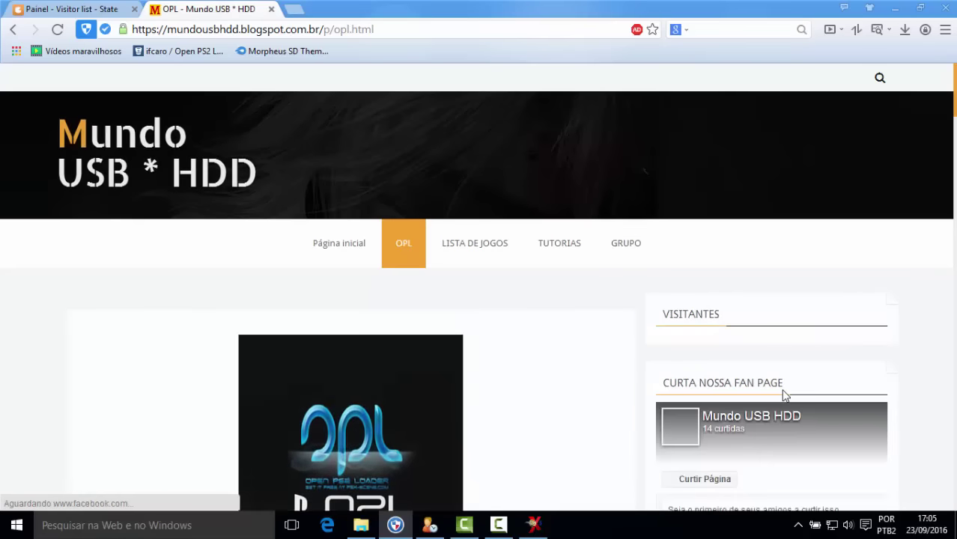
pyautogui.scroll(-10, 785, 394)
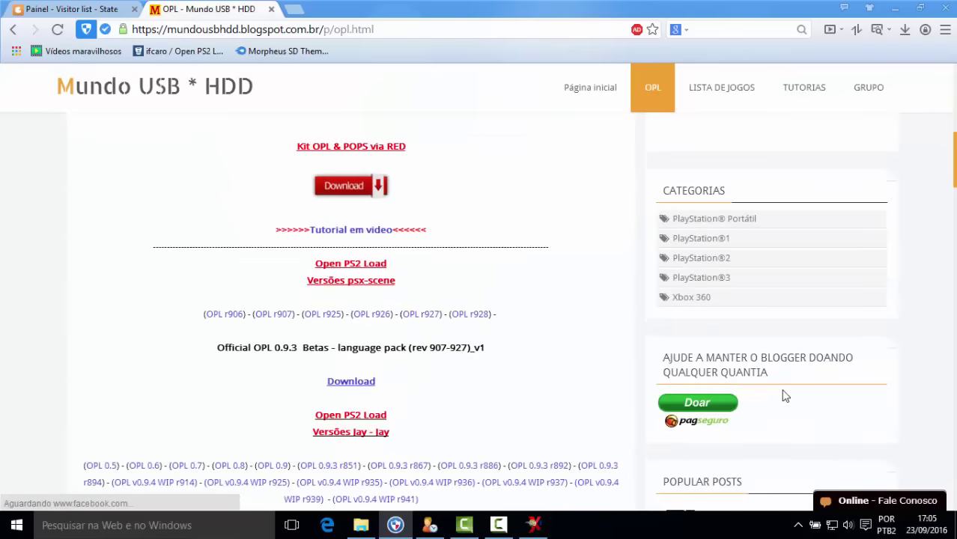
pyautogui.scroll(-5, 785, 395)
pyautogui.scroll(-10, 784, 395)
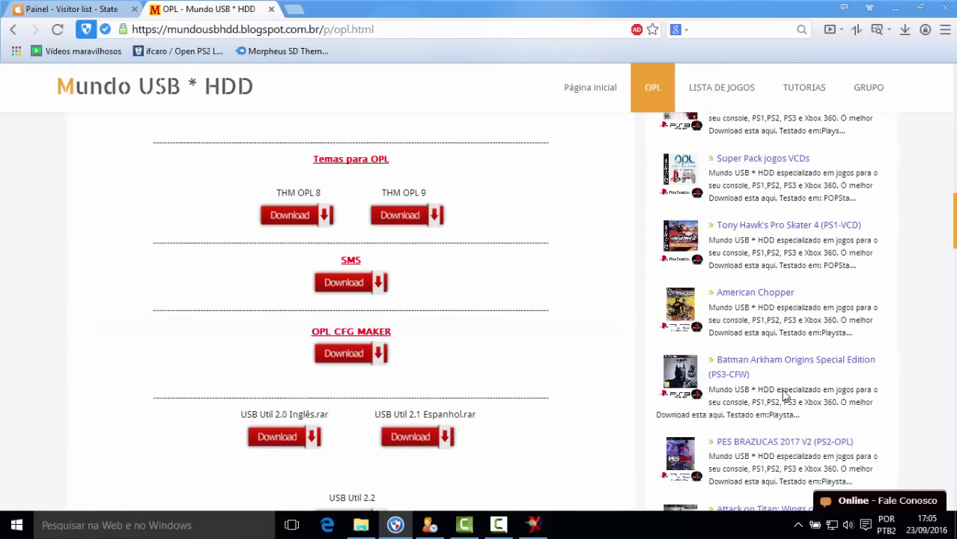
pyautogui.scroll(15, 785, 395)
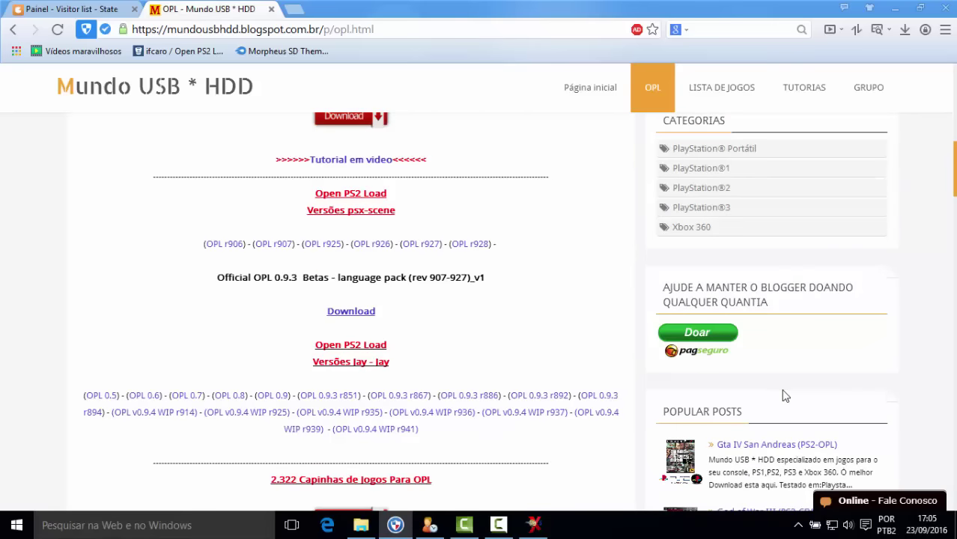
pyautogui.scroll(3, 784, 395)
# Step: Switch to File Explorer and extract the GTA 4 and Guitar hero 1 archives directly into the Downloads folder
pyautogui.hotkey('alt', 'Tab')
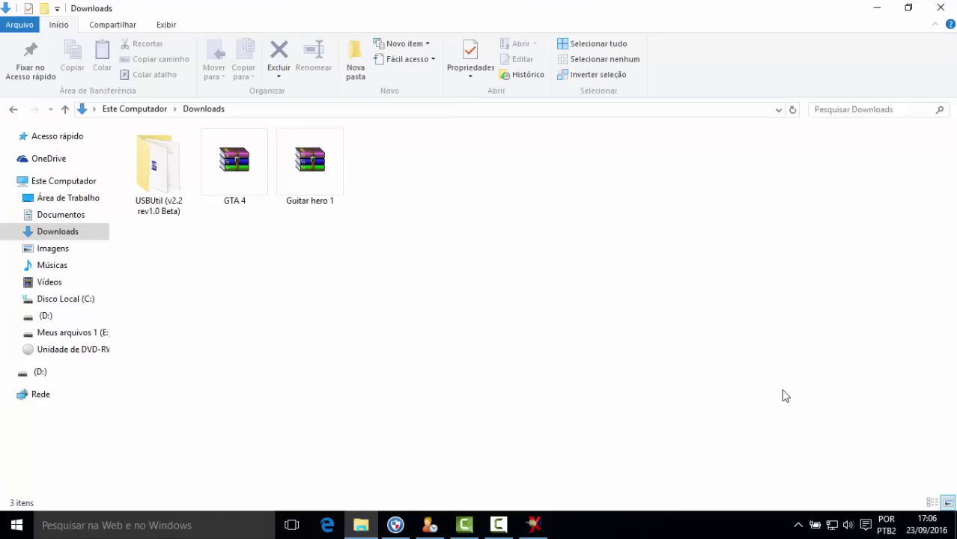
pyautogui.moveTo(230, 250); pyautogui.dragTo(307, 142)
pyautogui.press('Menu')
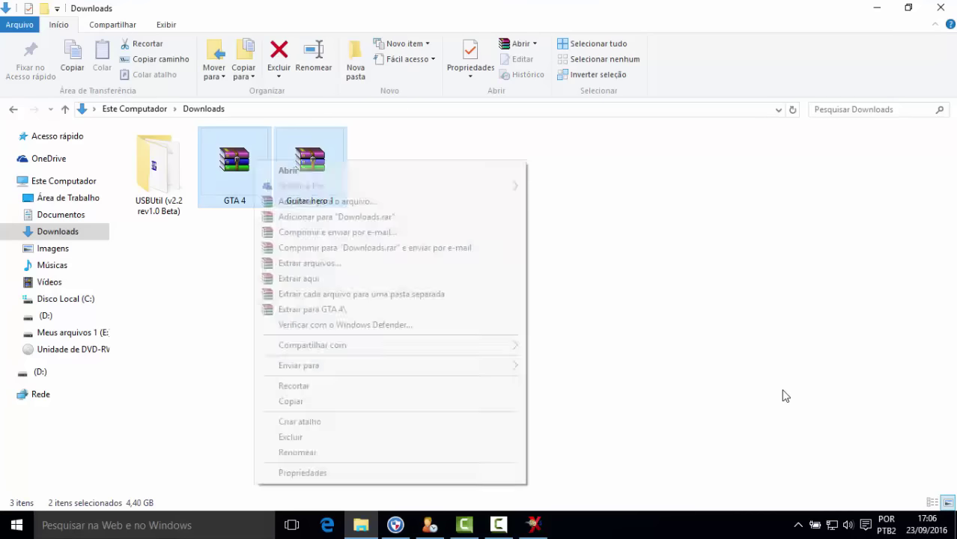
pyautogui.press('Down')
pyautogui.press('Down')
pyautogui.press('Down')
pyautogui.press('Down')
pyautogui.press('Down')
pyautogui.press('Down')
pyautogui.press('Down')
pyautogui.press('Return')
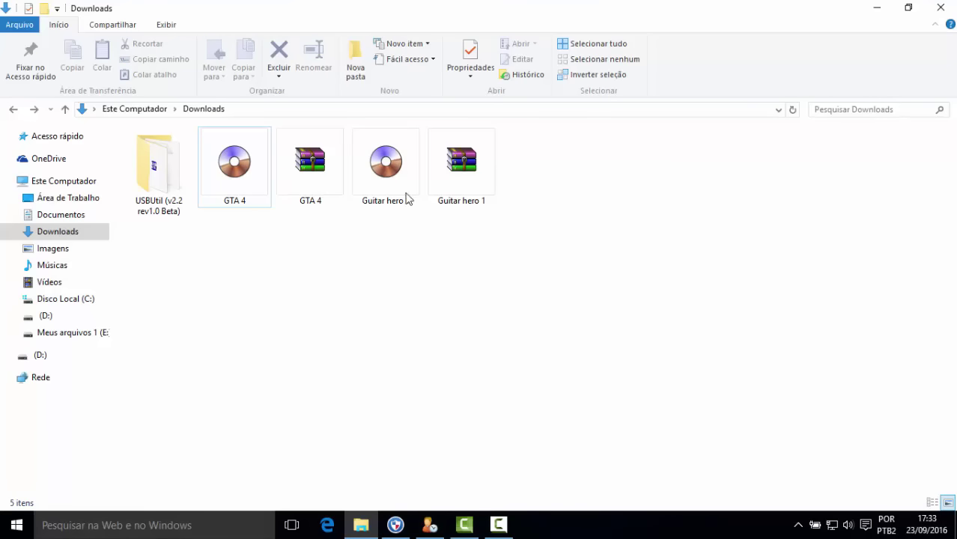
# Step: Permanently delete the GTA 4 and Guitar hero 1 RAR archives from the Downloads folder
pyautogui.click(325, 182)
pyautogui.keyDown('ctrl'); pyautogui.click(464, 178); pyautogui.keyUp('ctrl')
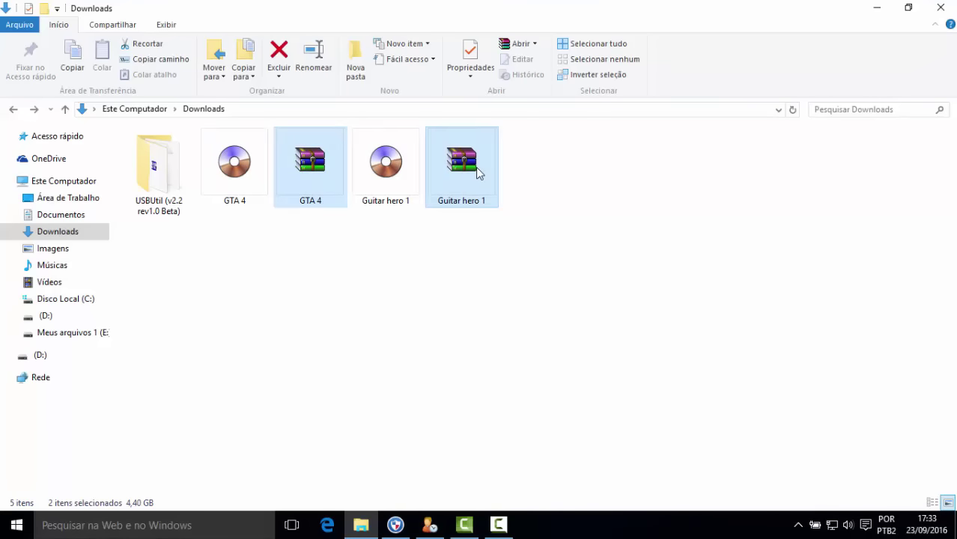
pyautogui.hotkey('shift', 'Delete')
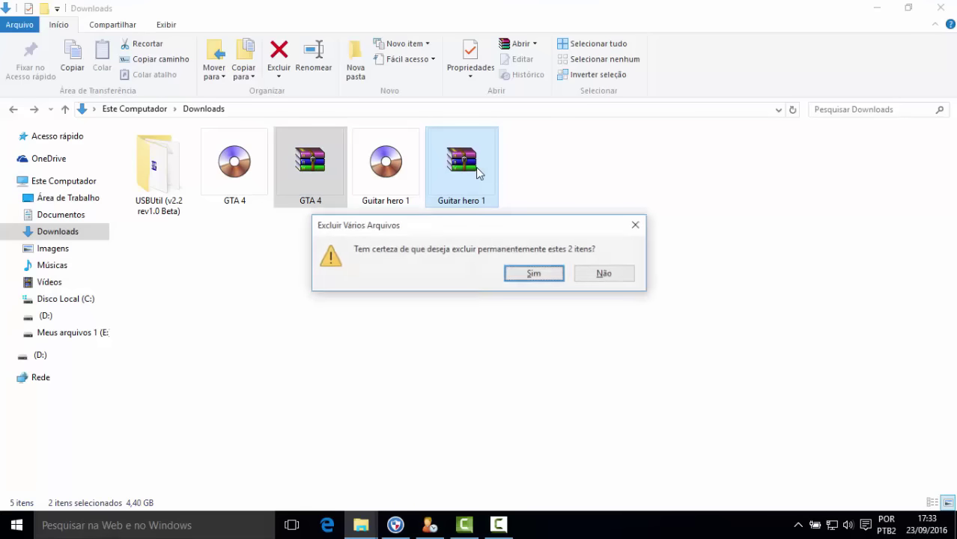
pyautogui.click(533, 274)
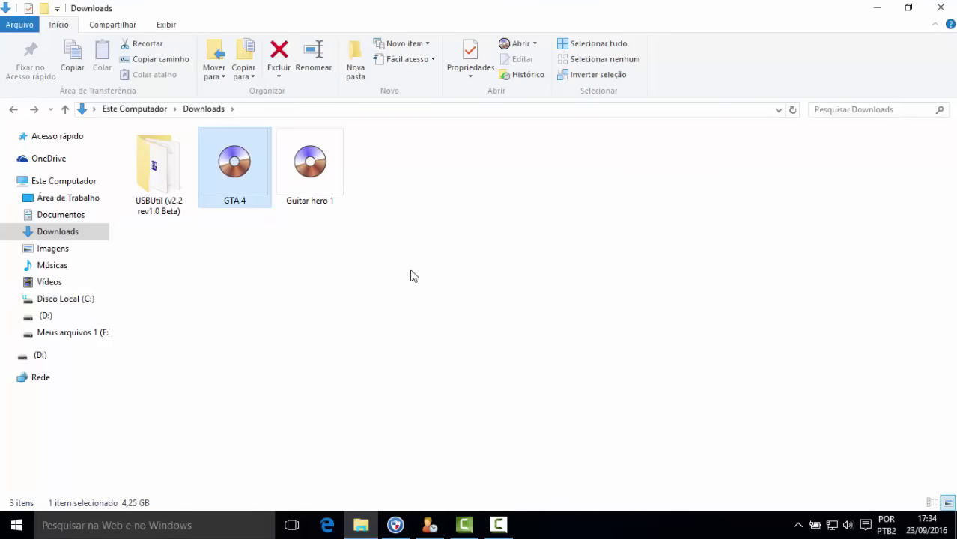
# Step: Check the file sizes of the extracted GTA 4 and Guitar hero 1 disc images
pyautogui.click(333, 201)
pyautogui.click(567, 271)
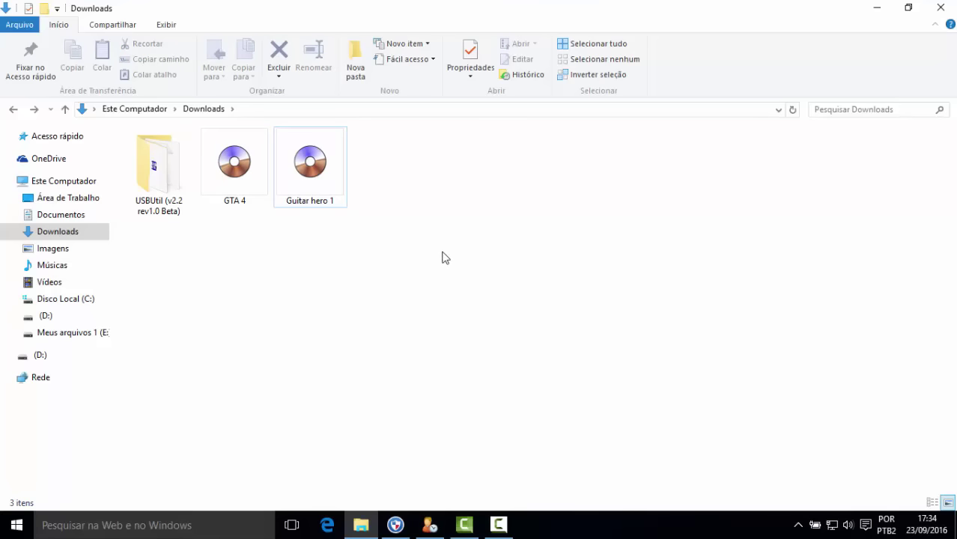
pyautogui.click(240, 183)
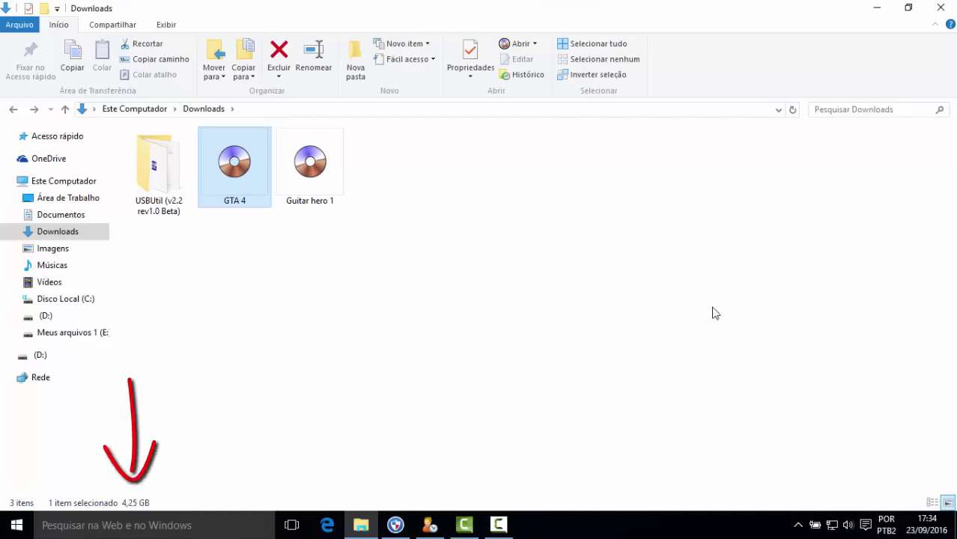
pyautogui.click(322, 162)
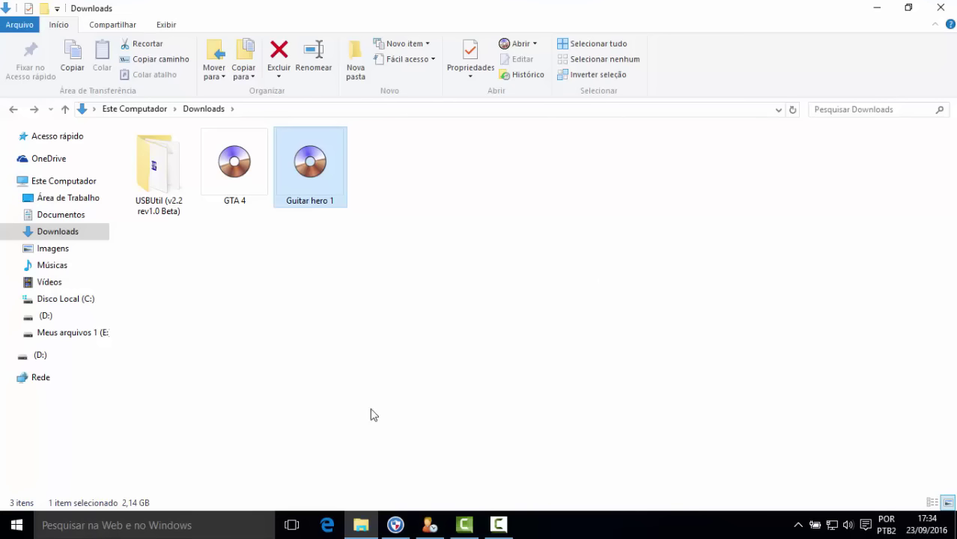
# Step: Move the Guitar hero 1 disc image from Downloads into the DVD folder on drive (D:)
pyautogui.rightClick(315, 163)
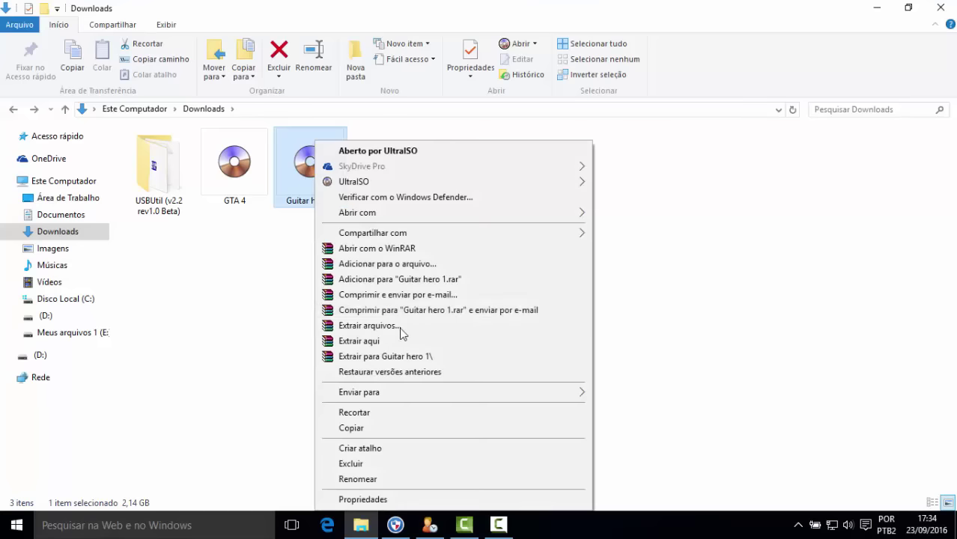
pyautogui.click(379, 412)
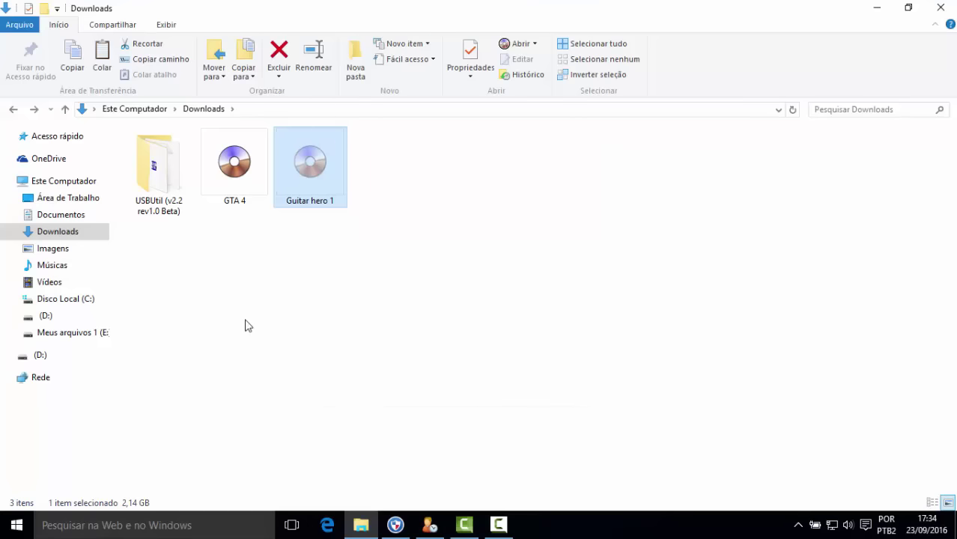
pyautogui.click(86, 183)
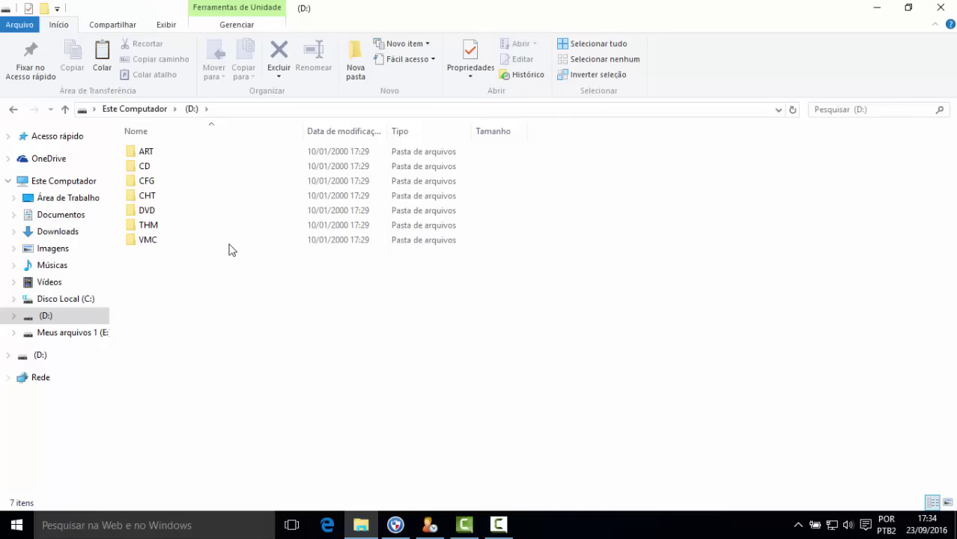
pyautogui.doubleClick(163, 213)
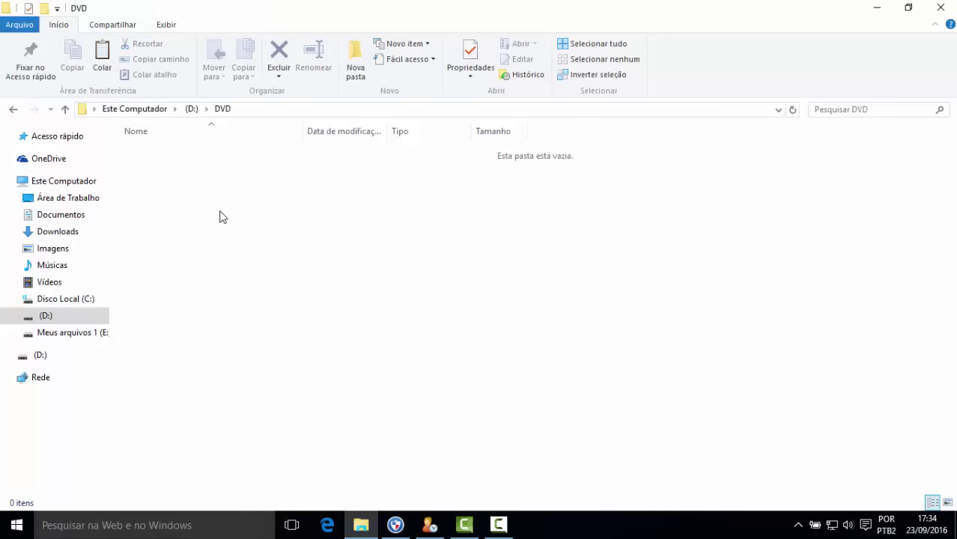
pyautogui.rightClick(244, 191)
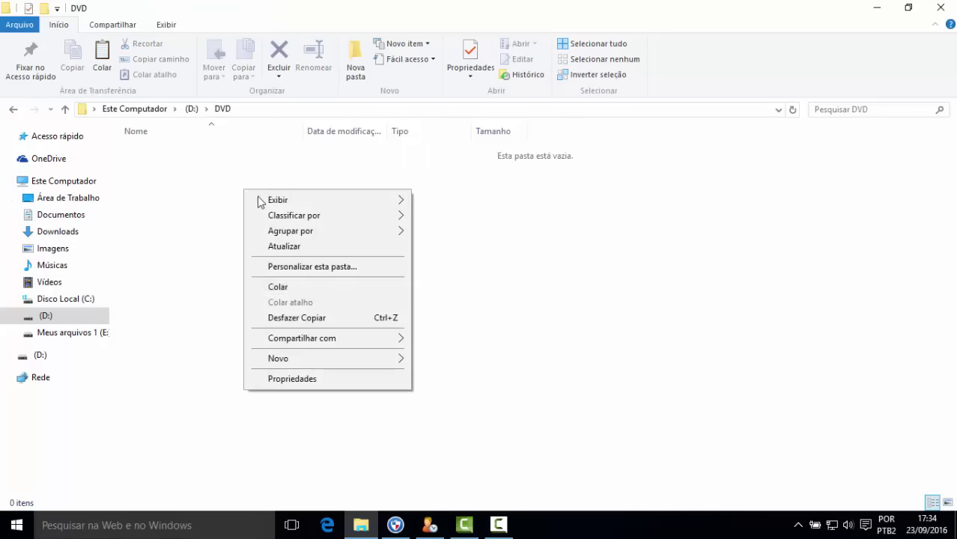
pyautogui.click(299, 286)
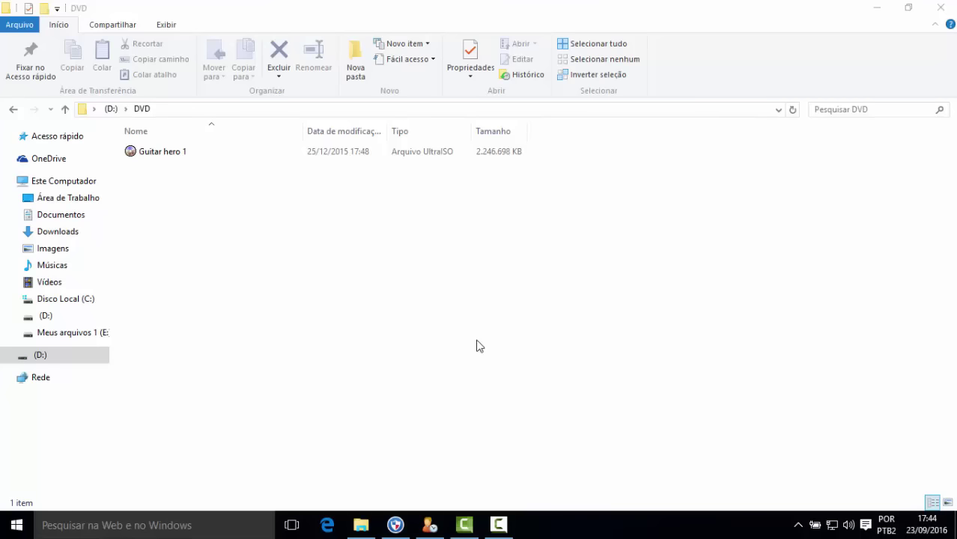
# Step: Check the free space on drive (D:) under Este Computador, and minimise File Explorer
pyautogui.click(63, 182)
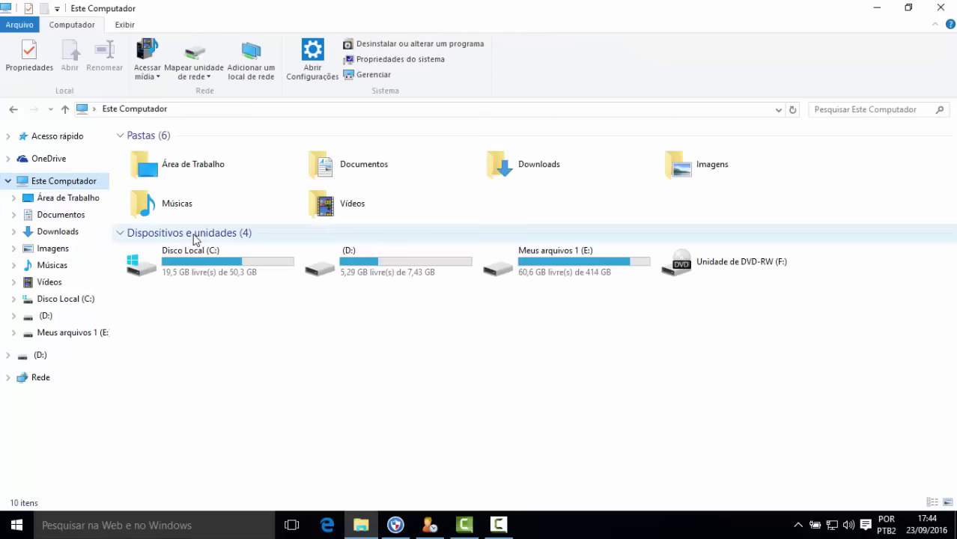
pyautogui.click(400, 268)
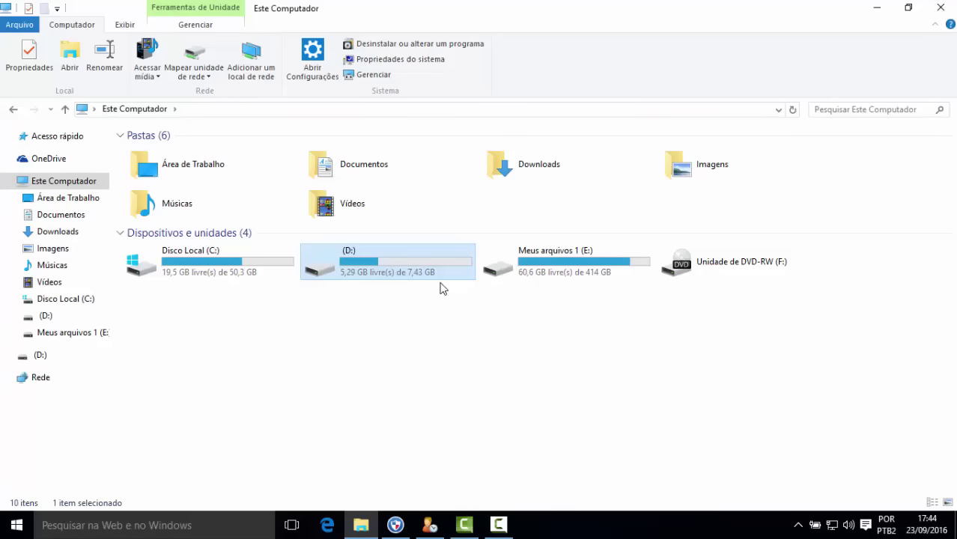
pyautogui.click(875, 8)
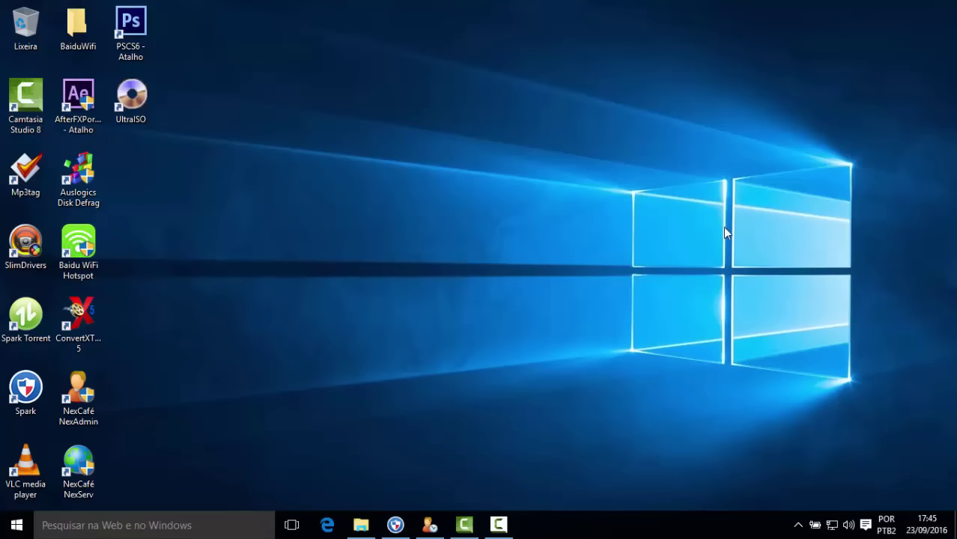
# Step: Launch Auslogics Disk Defrag and analyse only the USB drive (D:), leaving drives C: and E: unselected
pyautogui.doubleClick(84, 177)
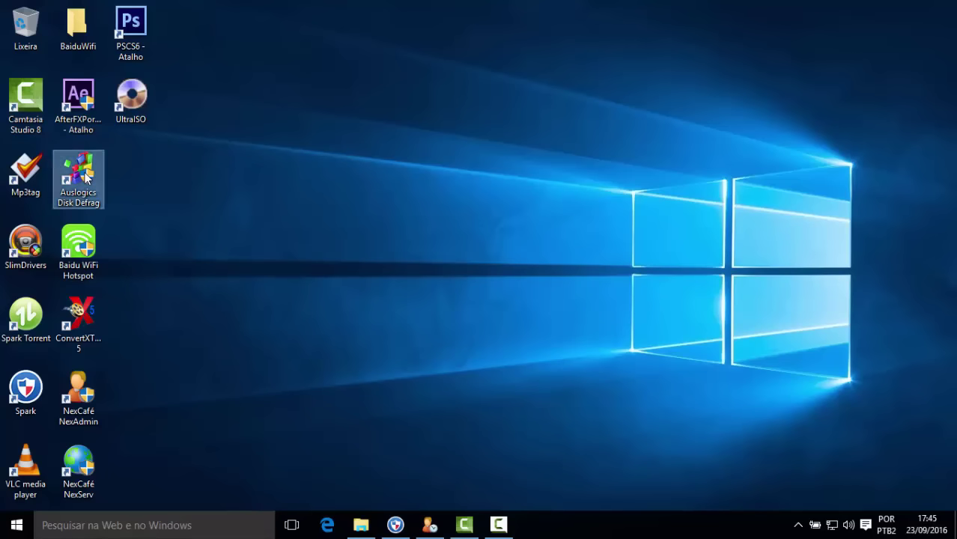
pyautogui.click(583, 337)
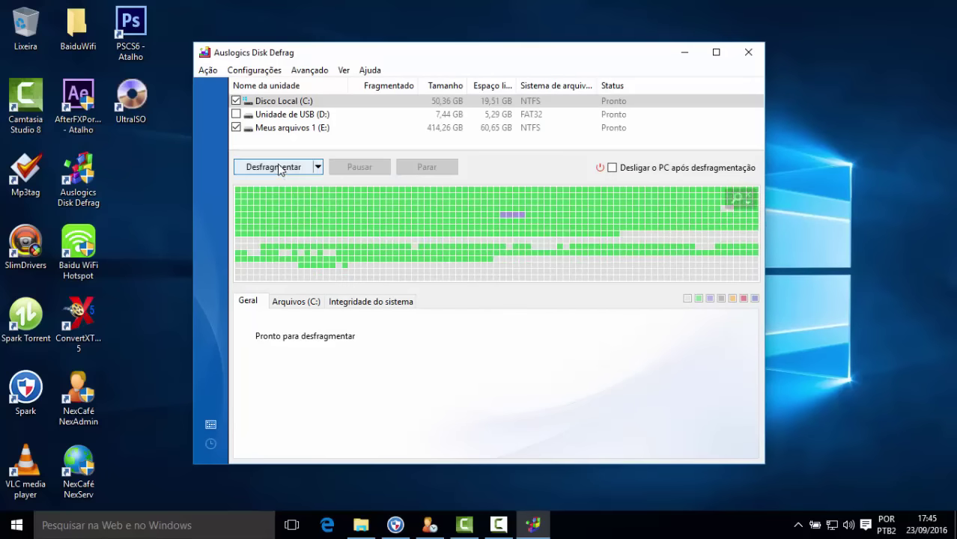
pyautogui.click(236, 100)
pyautogui.click(235, 128)
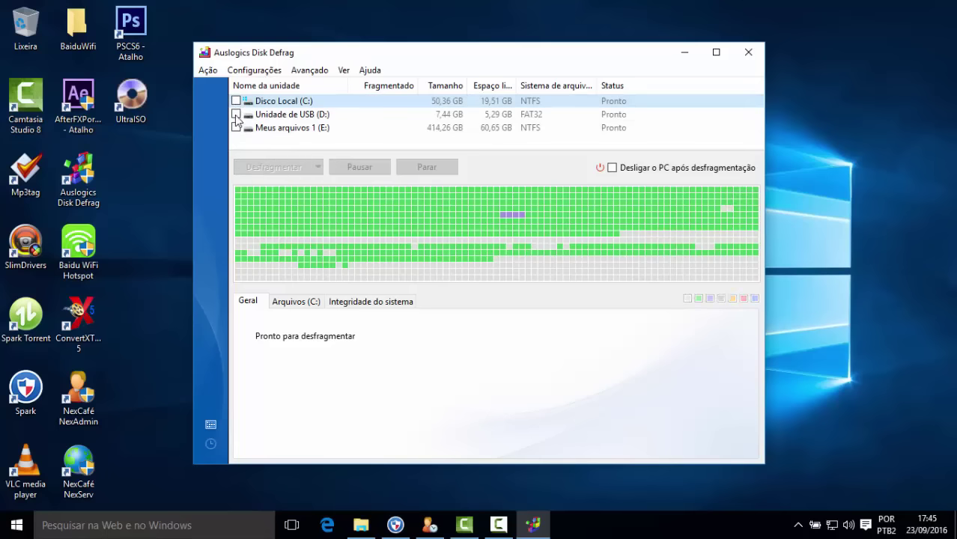
pyautogui.click(236, 114)
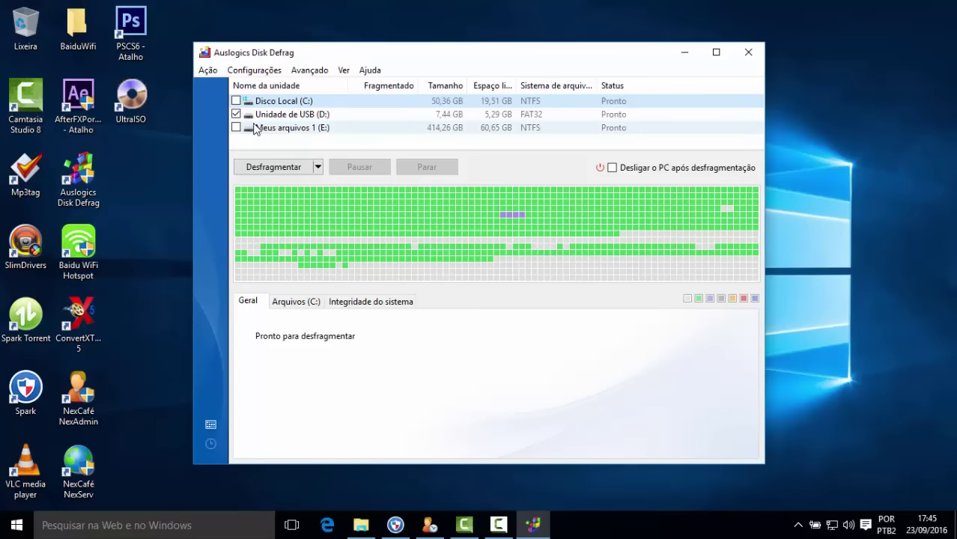
pyautogui.click(318, 167)
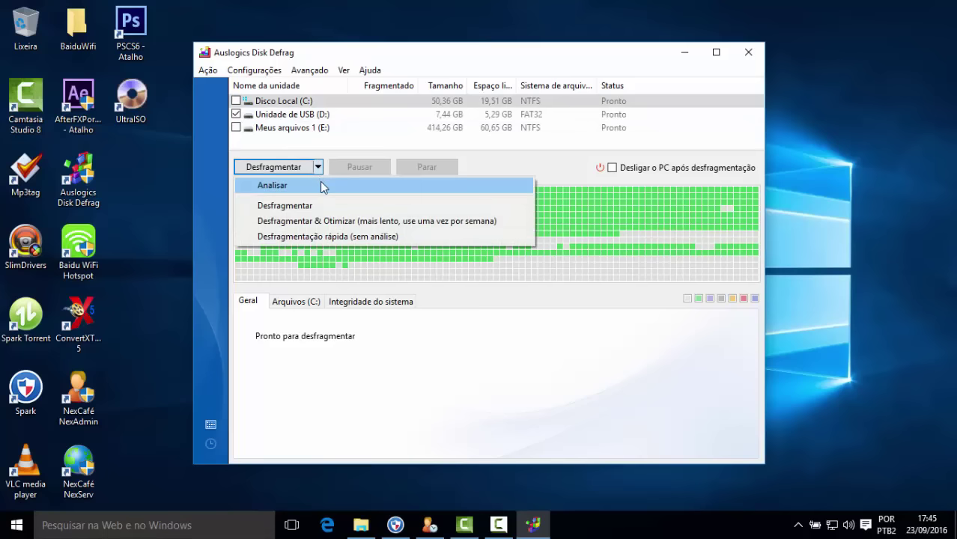
pyautogui.click(323, 186)
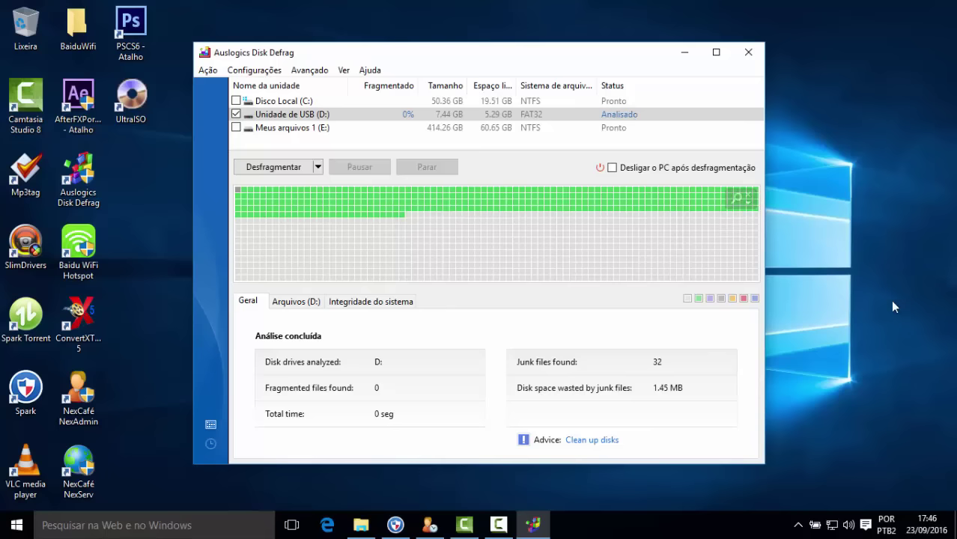
# Step: Switch to File Explorer and move the GTA 4 disc image from Downloads into the USBUtil (v2.2 rev1.0 Beta) folder
pyautogui.click(684, 54)
pyautogui.click(361, 525)
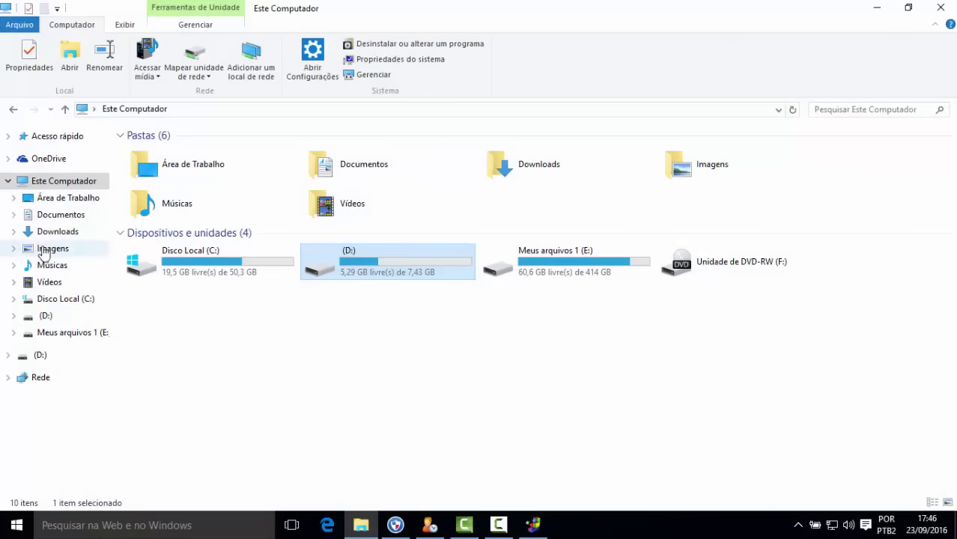
pyautogui.click(49, 233)
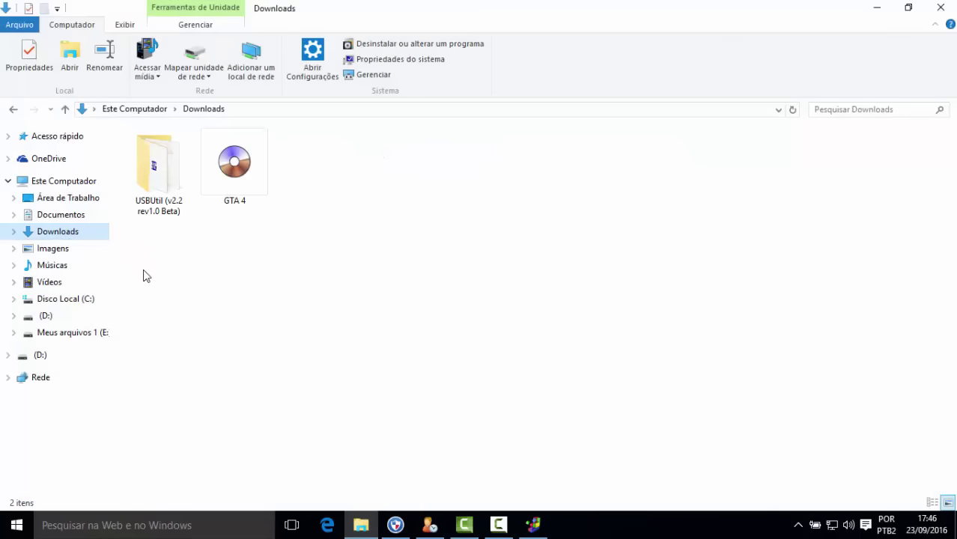
pyautogui.click(234, 187)
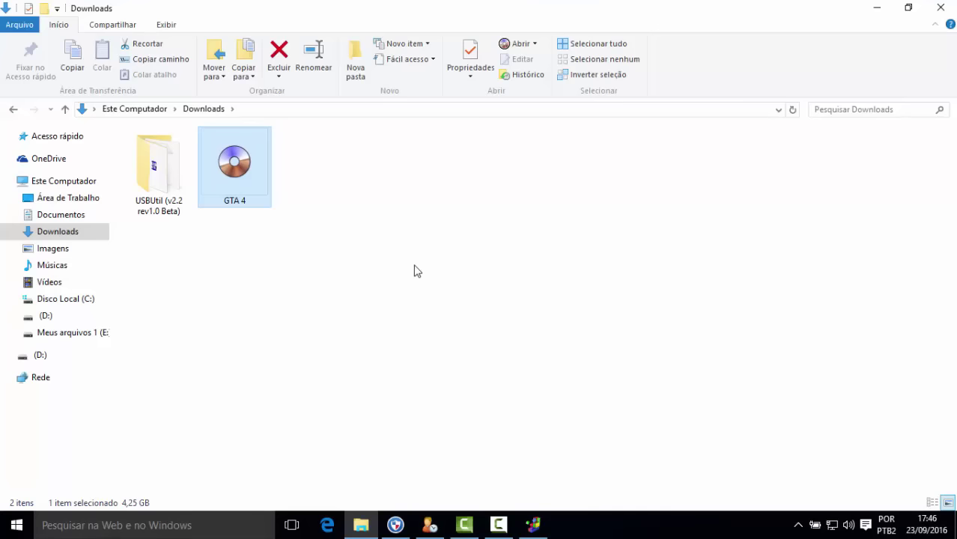
pyautogui.moveTo(257, 161); pyautogui.dragTo(166, 186)
# Step: Launch USBUtil v2.2 rev1.0 from its folder in Downloads and dismiss the welcome notice
pyautogui.doubleClick(166, 183)
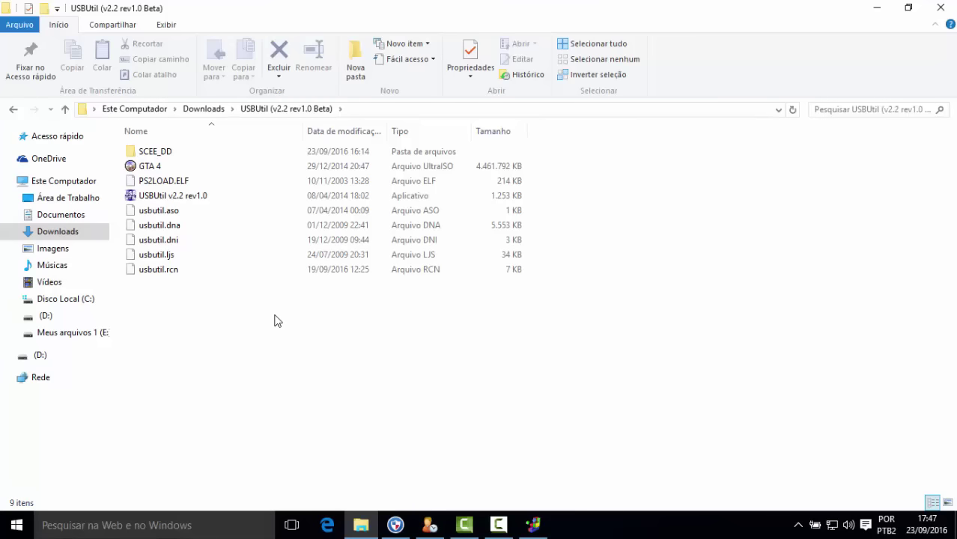
pyautogui.click(188, 196)
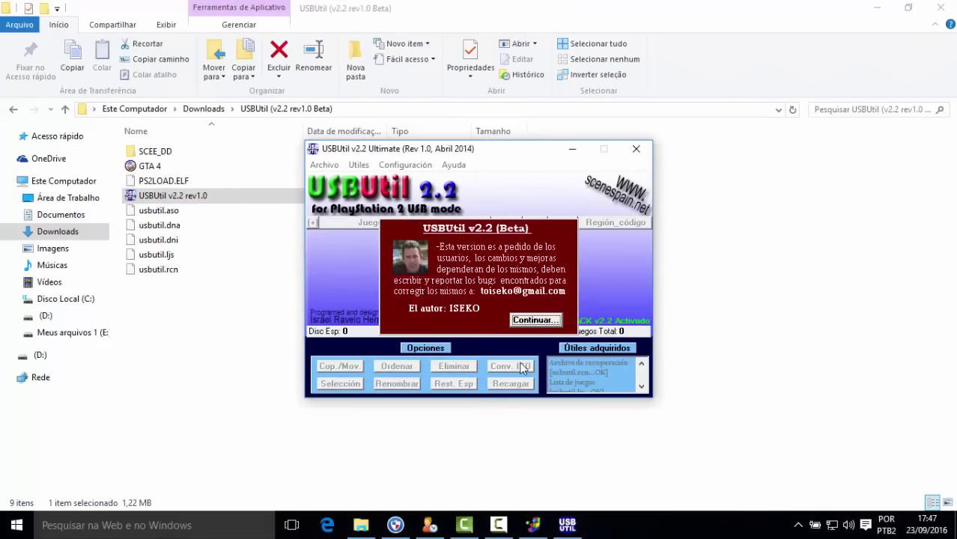
pyautogui.click(535, 320)
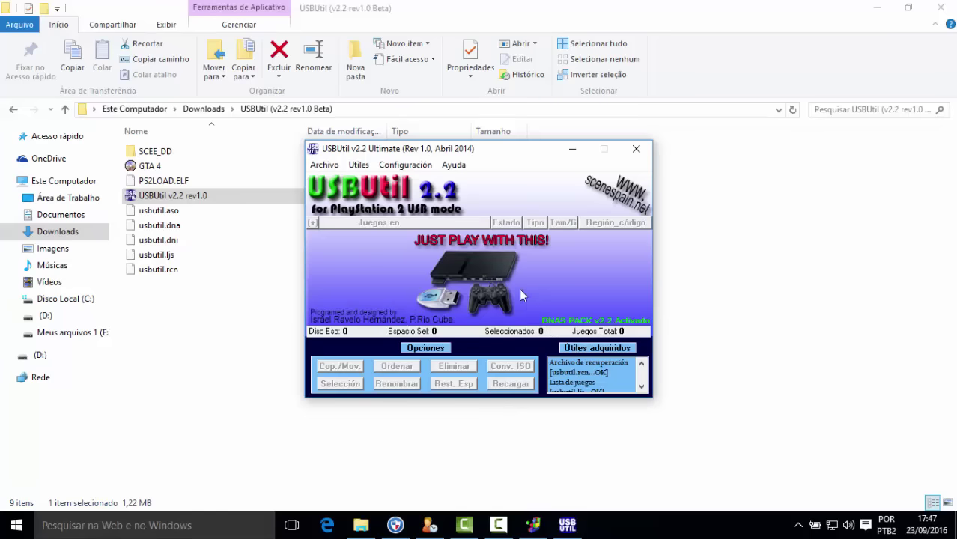
# Step: Start creating a game from an ISO, with C:\ as the source drive and GTA 4.iso as the image to convert
pyautogui.click(325, 166)
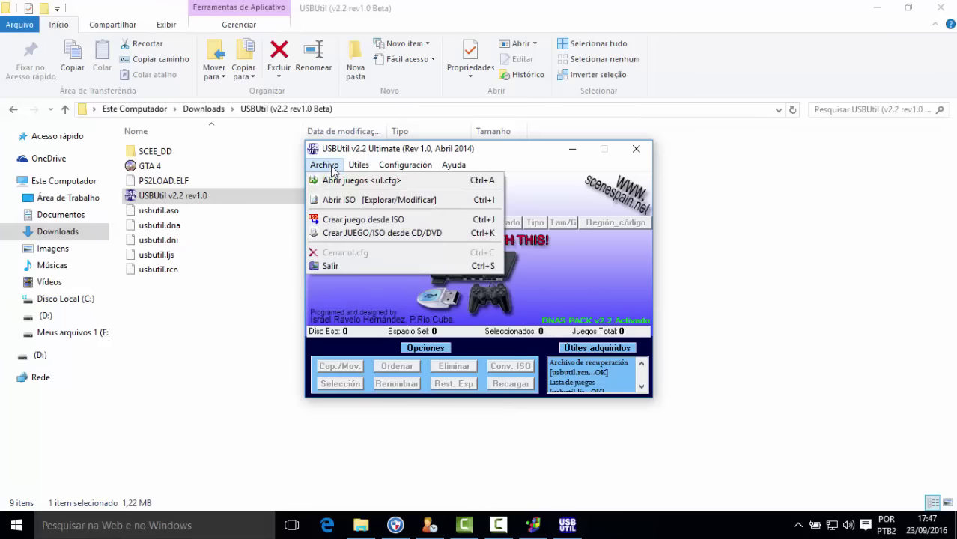
pyautogui.click(365, 219)
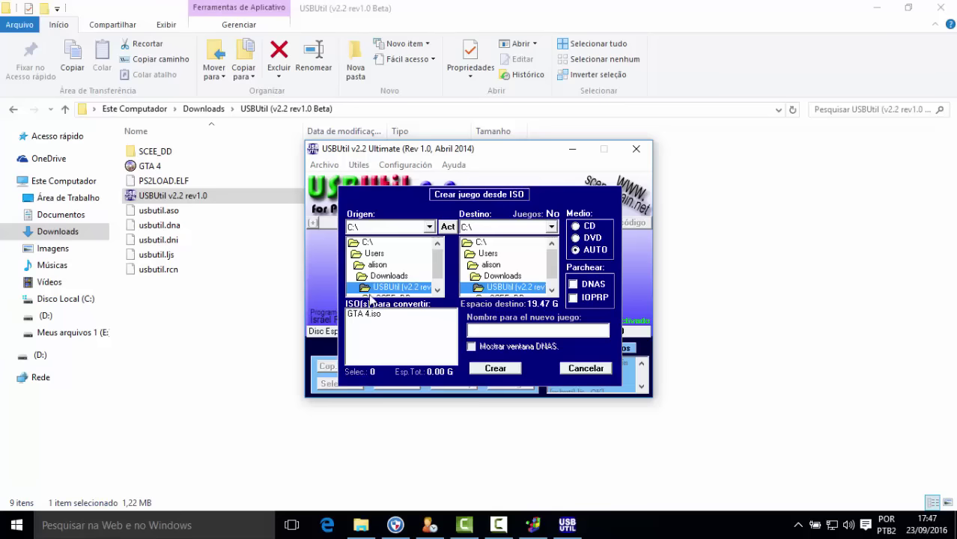
pyautogui.click(429, 227)
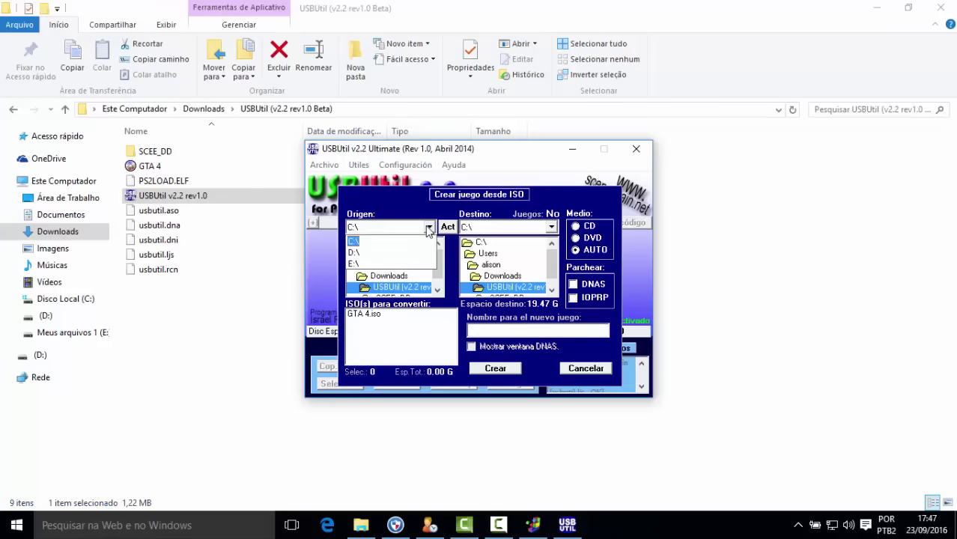
pyautogui.click(368, 242)
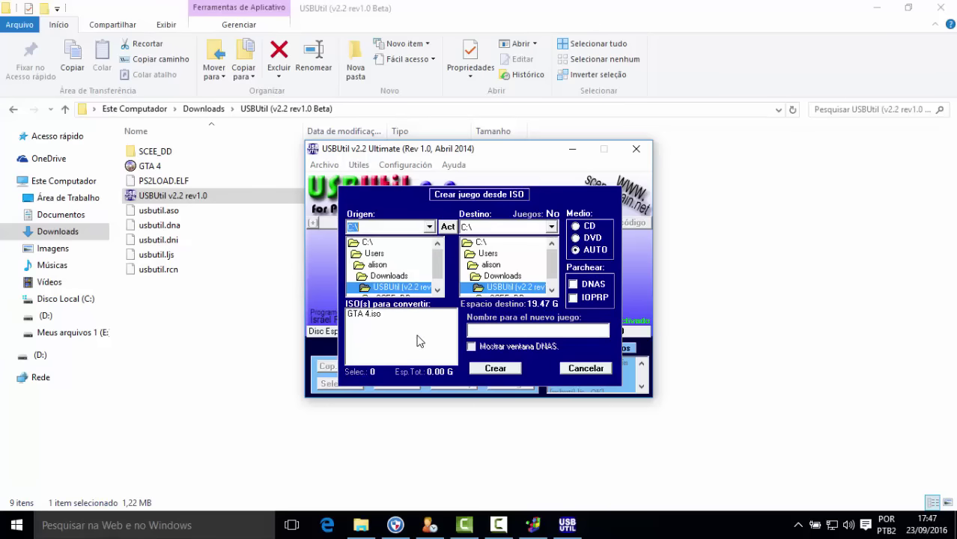
pyautogui.click(363, 316)
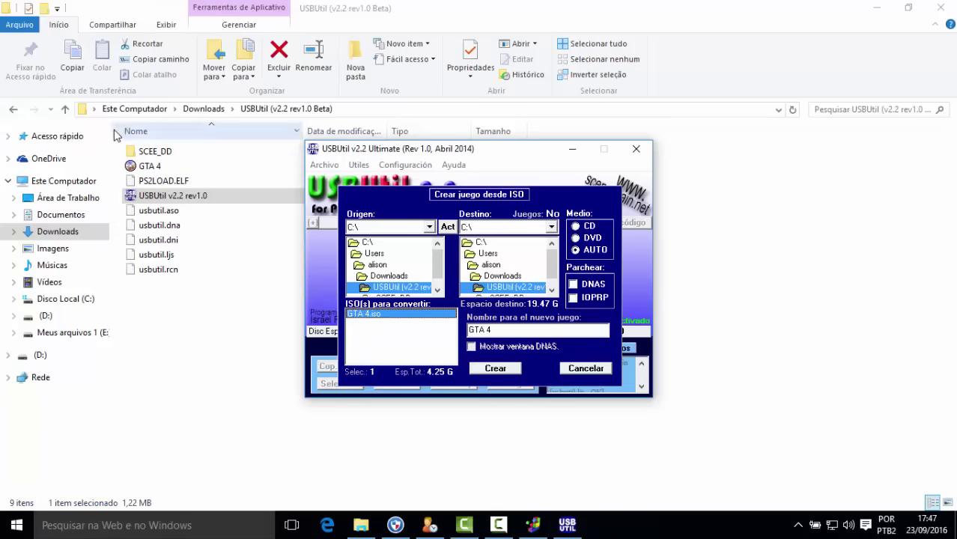
# Step: Widen File Explorer's navigation pane and return to USBUtil's game creation dialog
pyautogui.moveTo(111, 135); pyautogui.dragTo(178, 132)
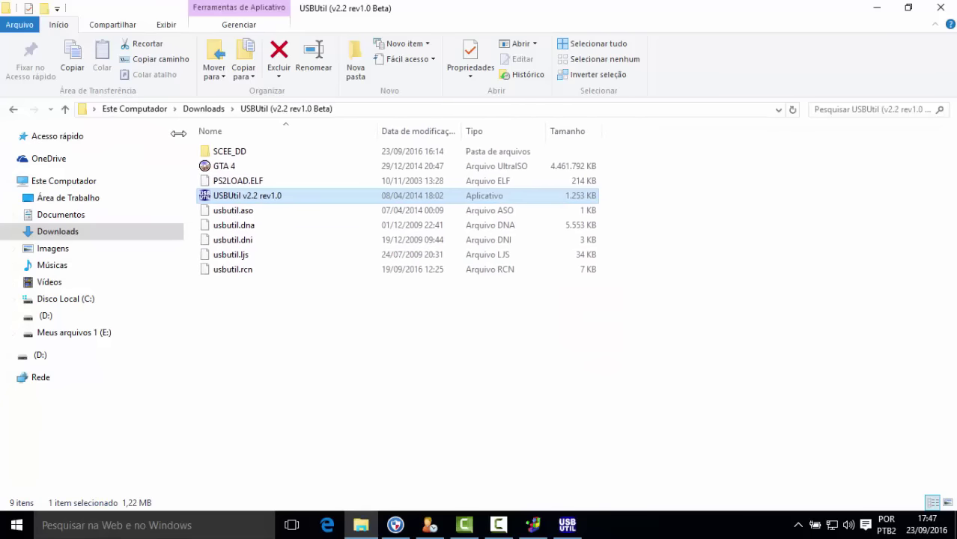
pyautogui.click(568, 524)
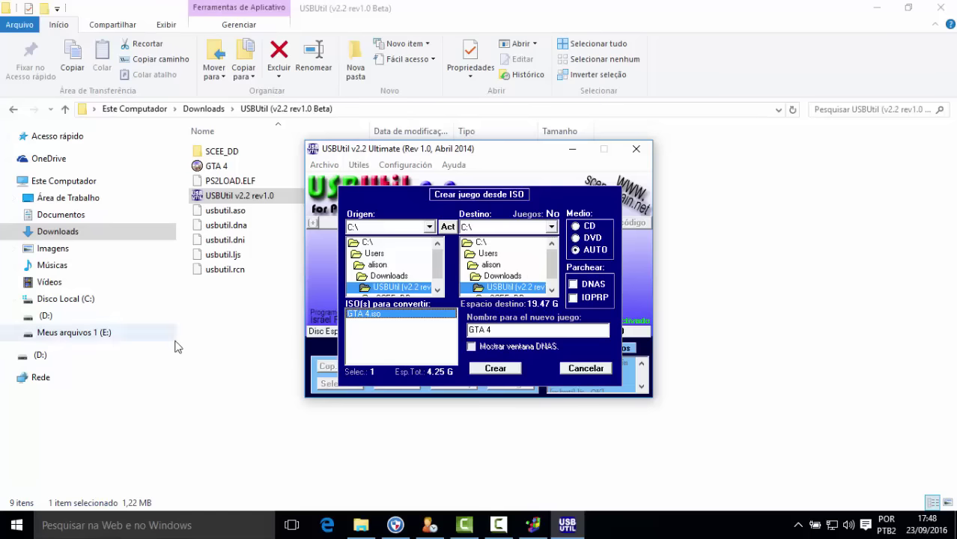
# Step: Create the GTA 4 game on D:\ with DNAS and IOPRP patching enabled, and patch the listed IOPRP300 module
pyautogui.click(552, 227)
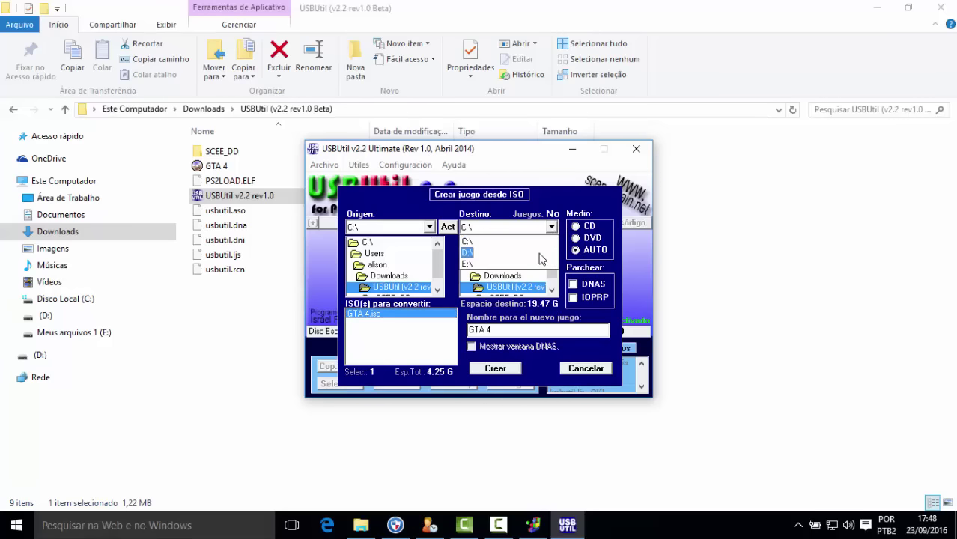
pyautogui.click(539, 254)
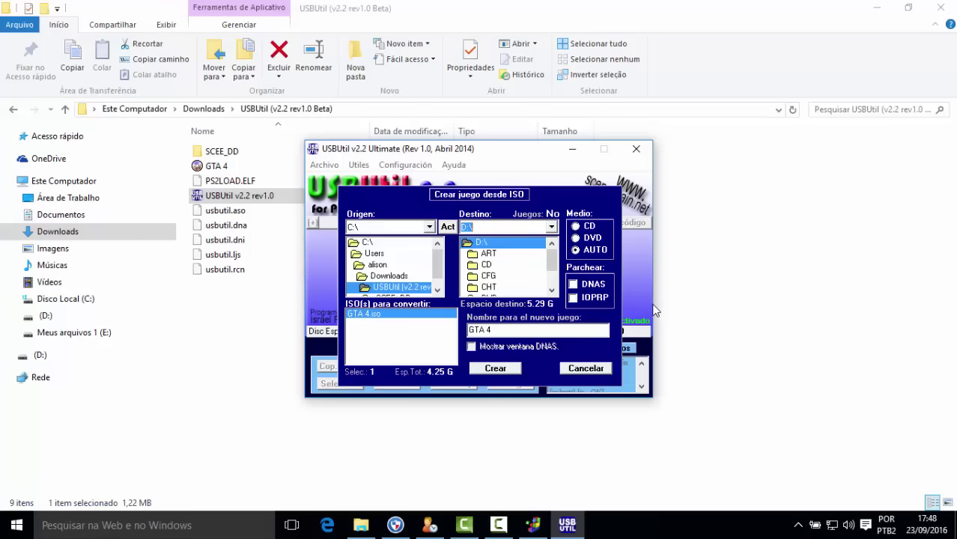
pyautogui.click(574, 284)
pyautogui.click(574, 298)
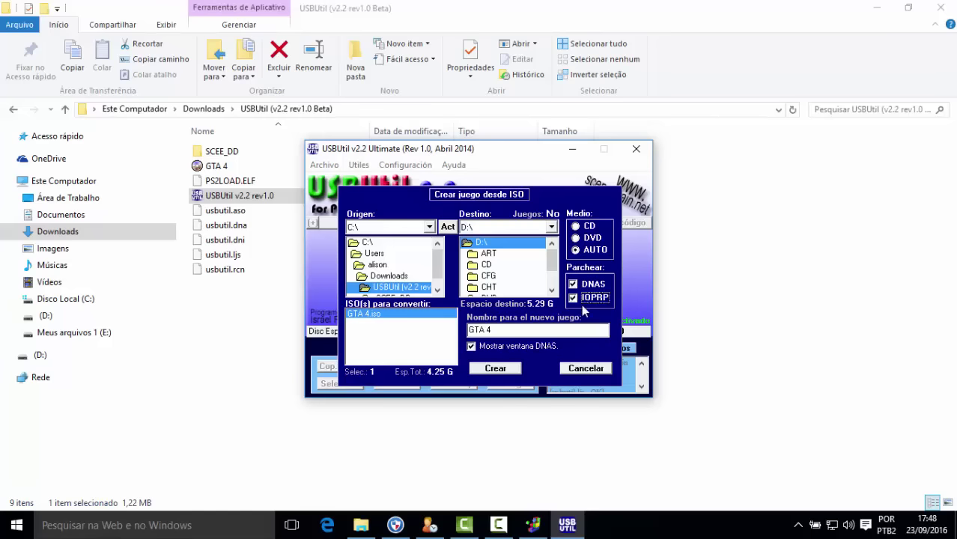
pyautogui.click(500, 370)
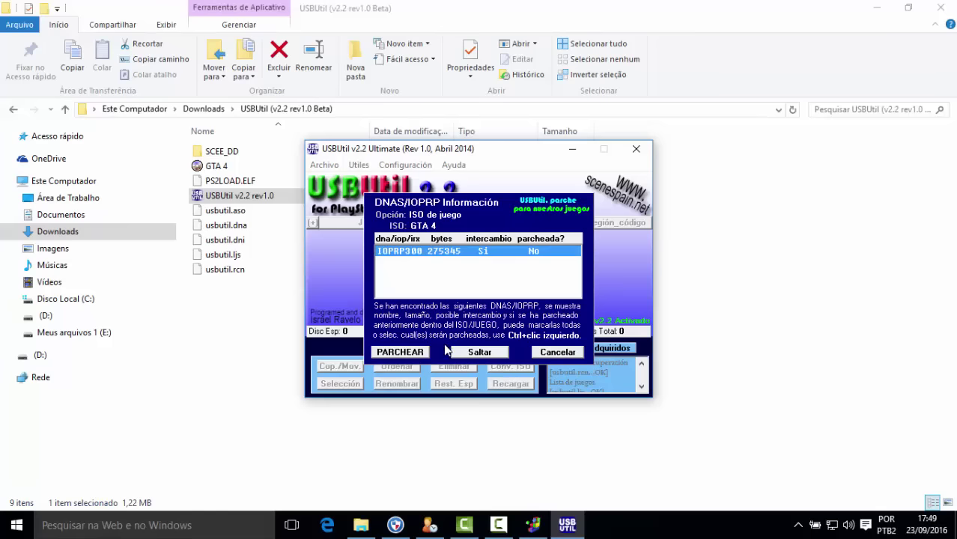
pyautogui.click(416, 360)
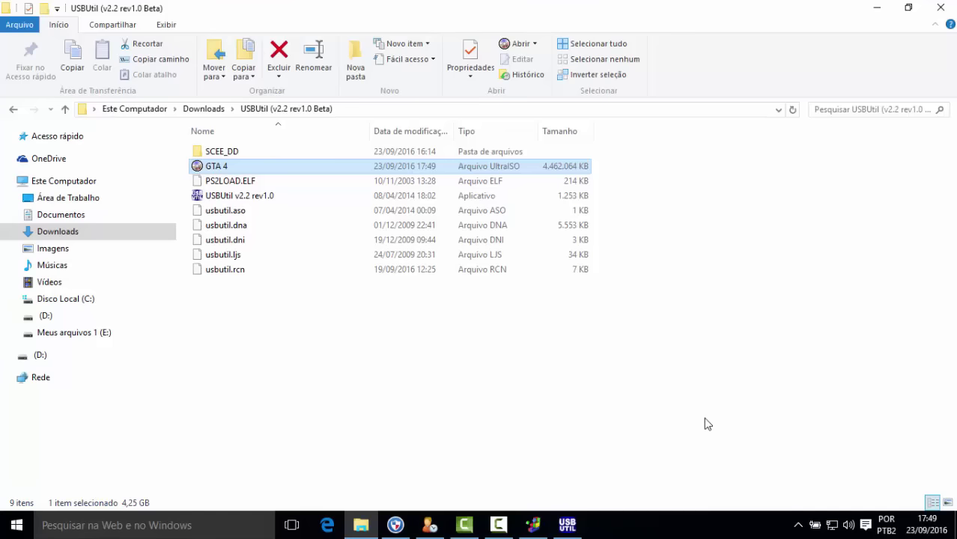
# Step: Bring USBUtil back to the front, close the finished game creation dialog and exit the program
pyautogui.click(566, 524)
pyautogui.moveTo(562, 528); pyautogui.dragTo(572, 425)
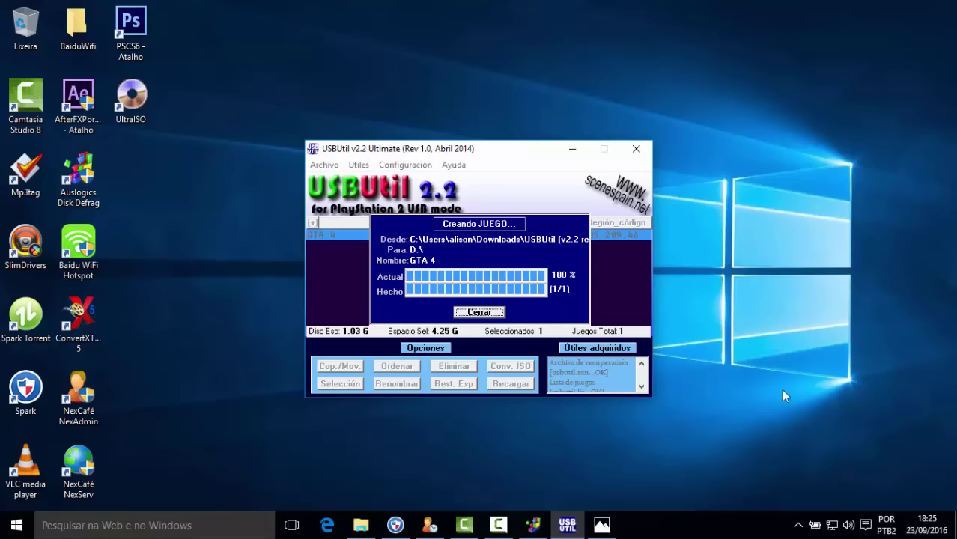
pyautogui.click(479, 313)
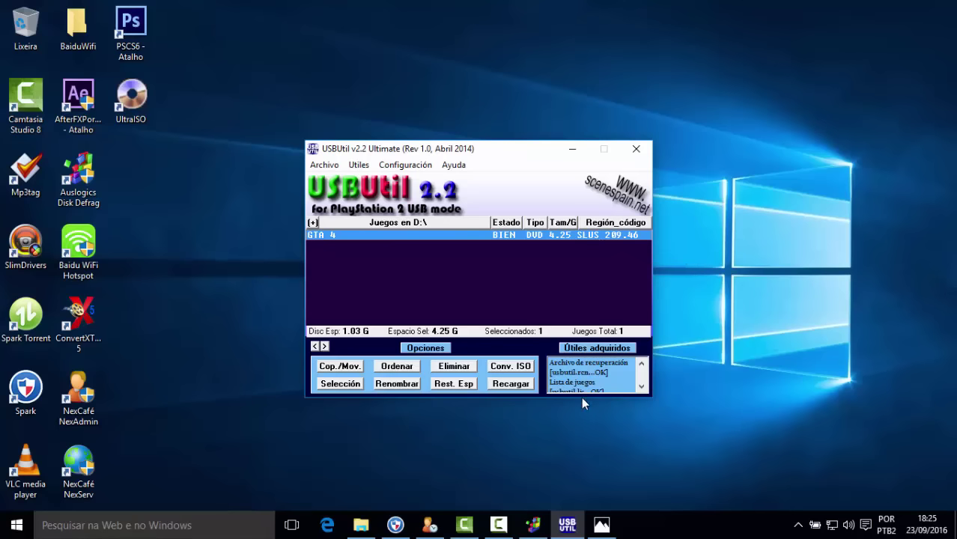
pyautogui.click(645, 150)
# Step: Switch to File Explorer and open the USB drive (D:) from Este Computador
pyautogui.click(361, 525)
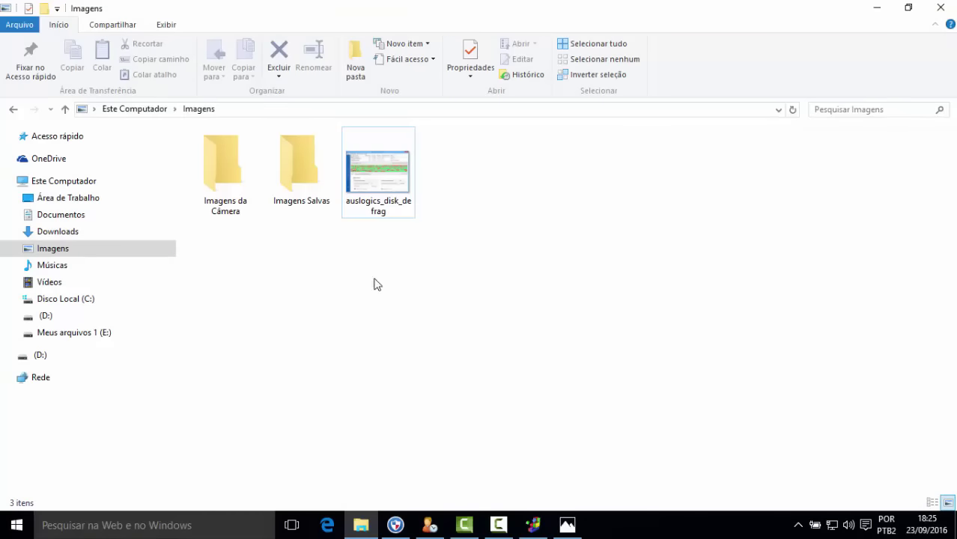
pyautogui.click(391, 186)
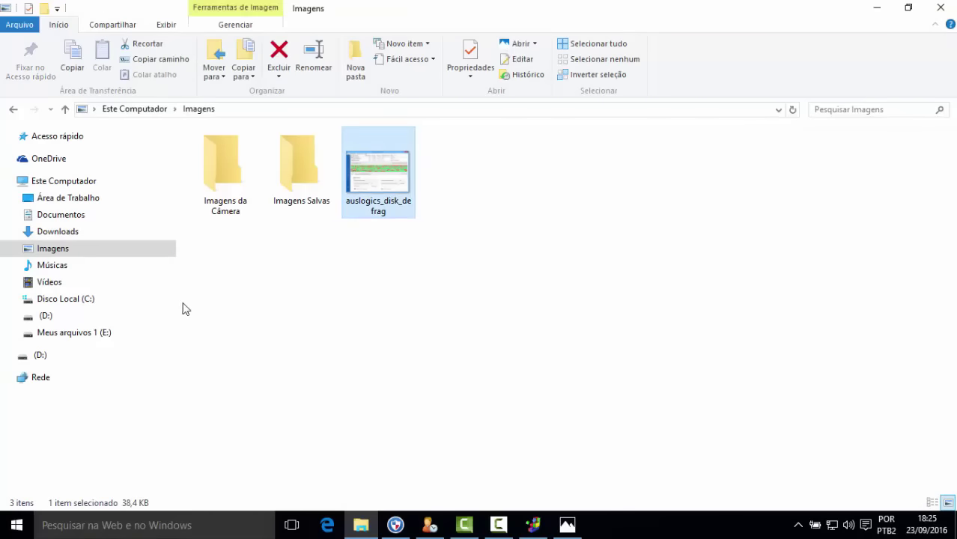
pyautogui.click(85, 181)
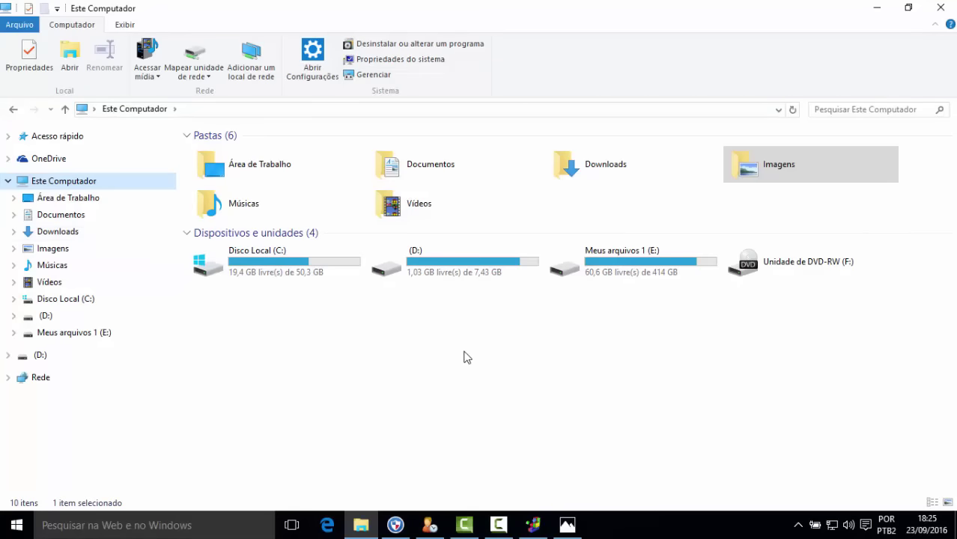
pyautogui.click(434, 313)
pyautogui.click(420, 276)
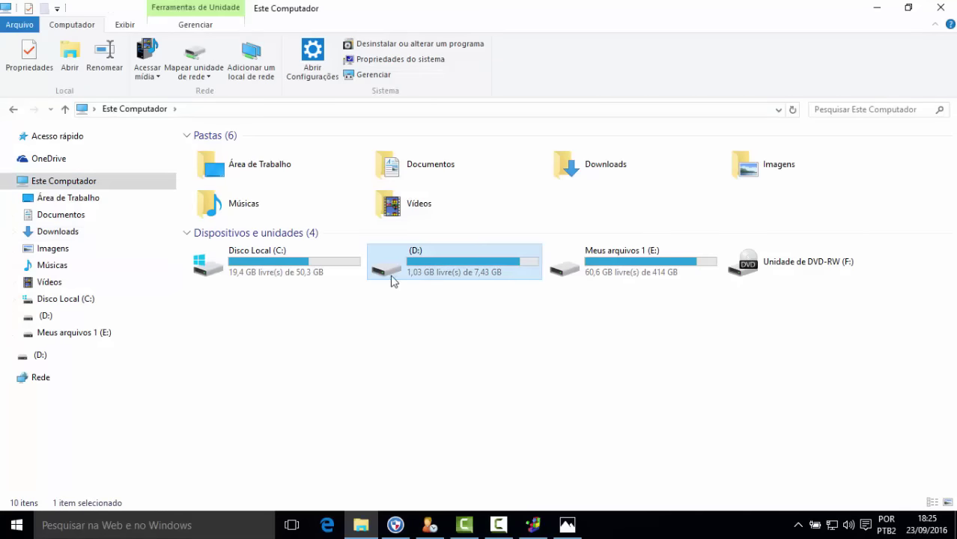
pyautogui.doubleClick(451, 281)
# Step: Examine the ul.770CA995.SLUS_209.46 part files and ul.cfg in the root of the D: drive
pyautogui.moveTo(227, 378); pyautogui.dragTo(258, 247)
pyautogui.click(394, 429)
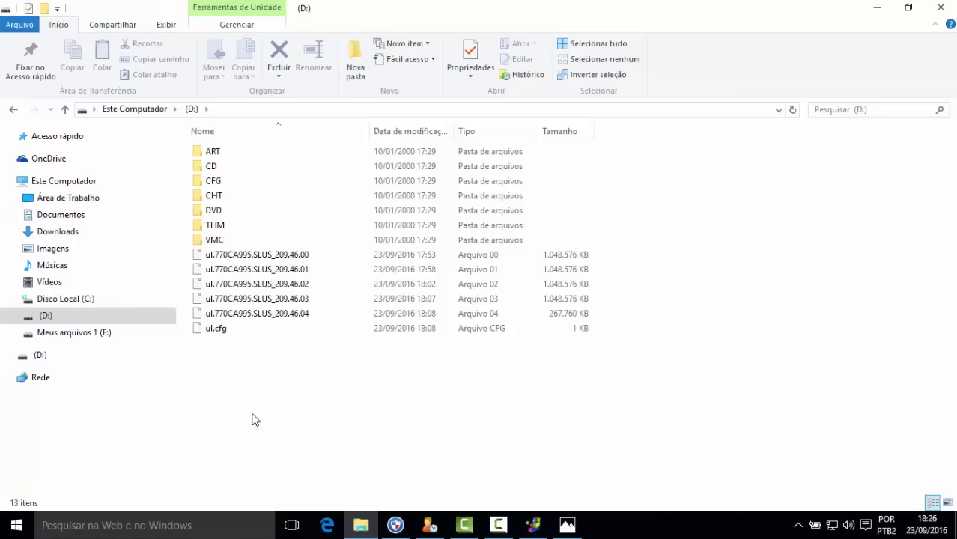
pyautogui.moveTo(218, 358); pyautogui.dragTo(298, 263)
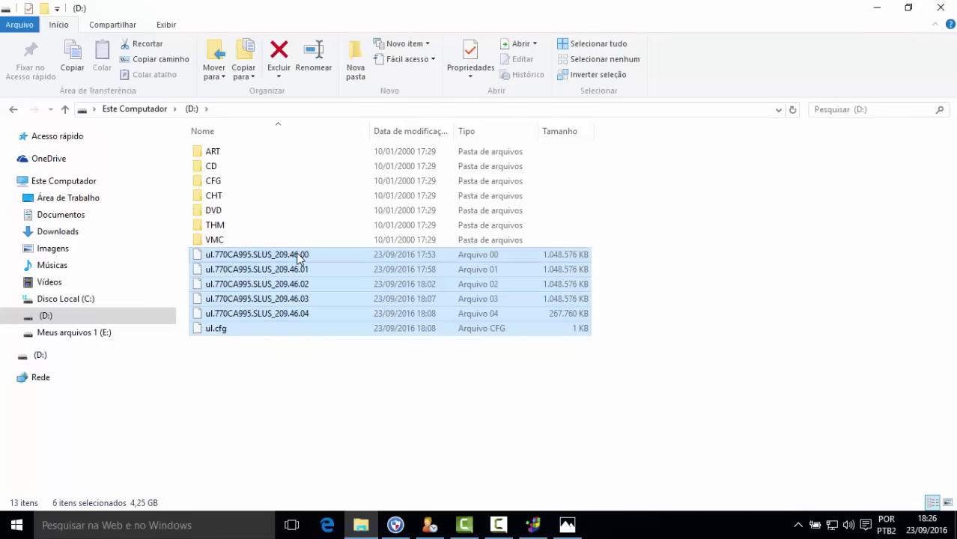
pyautogui.click(340, 405)
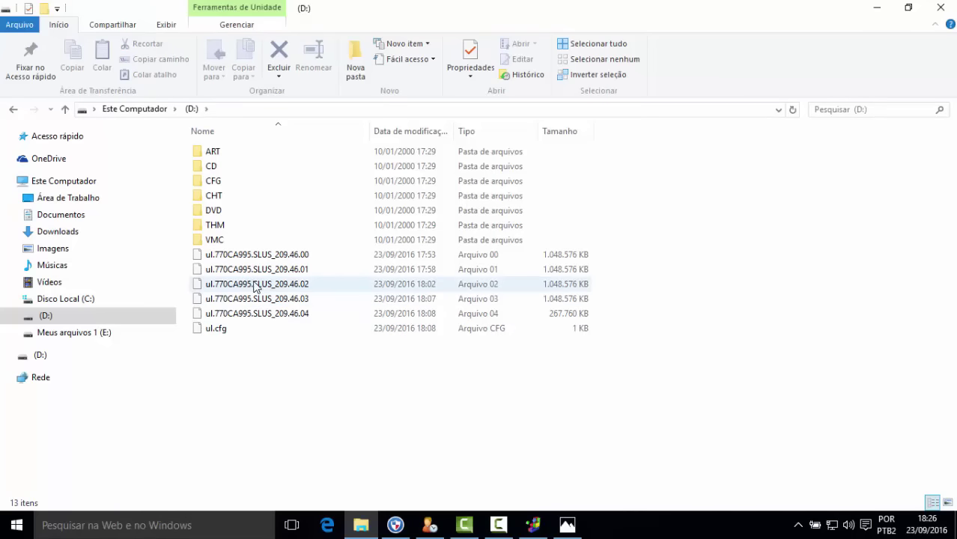
pyautogui.click(241, 258)
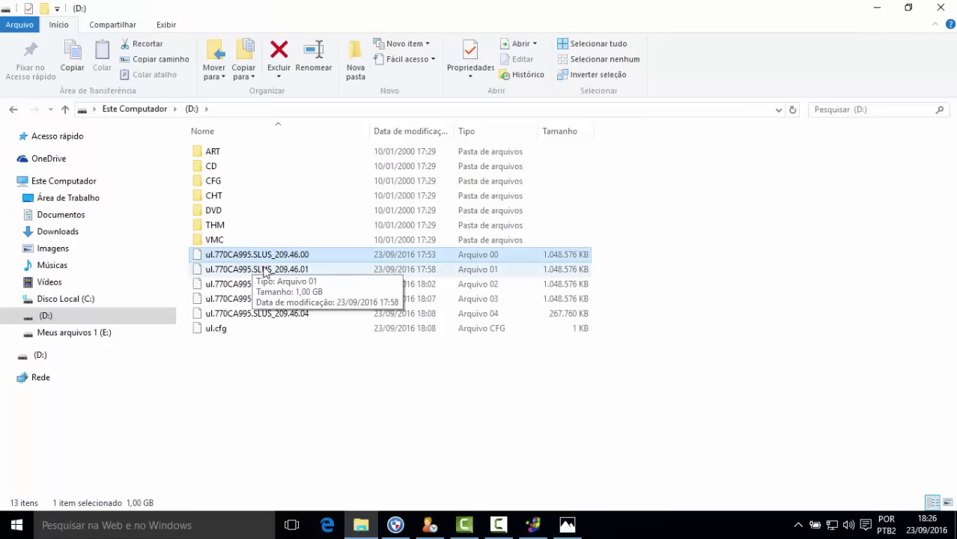
pyautogui.click(297, 270)
pyautogui.click(296, 285)
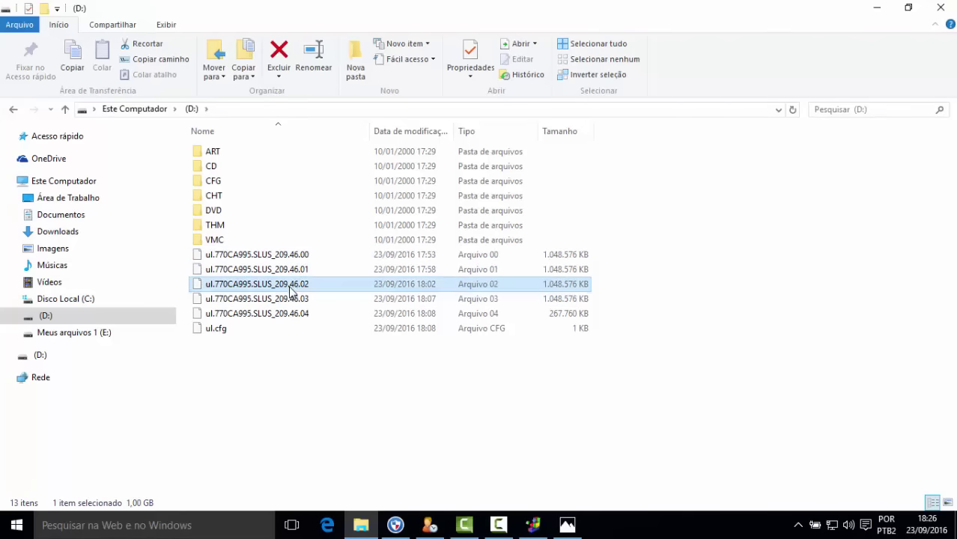
pyautogui.click(293, 299)
pyautogui.click(290, 315)
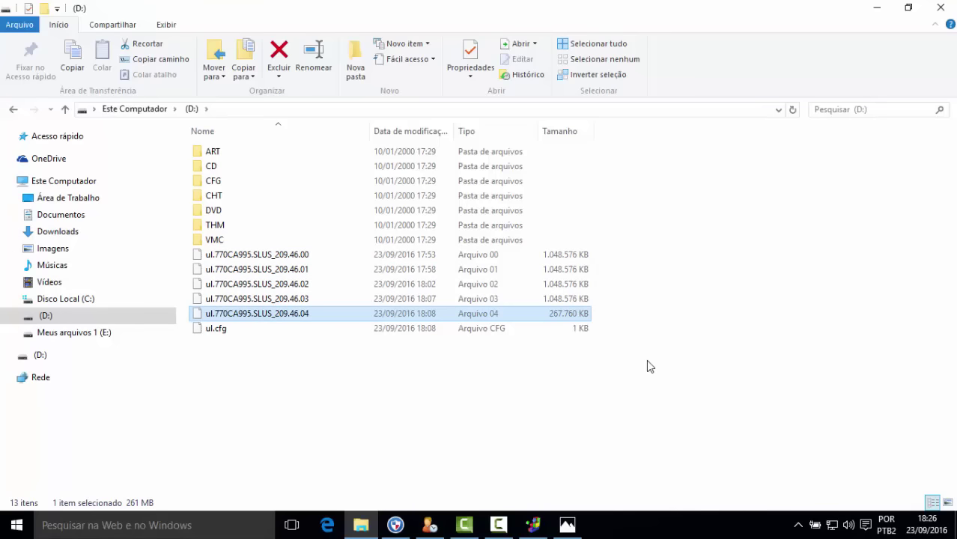
# Step: Check the Guitar hero 1 image in the DVD folder and return to the root of D:
pyautogui.doubleClick(235, 211)
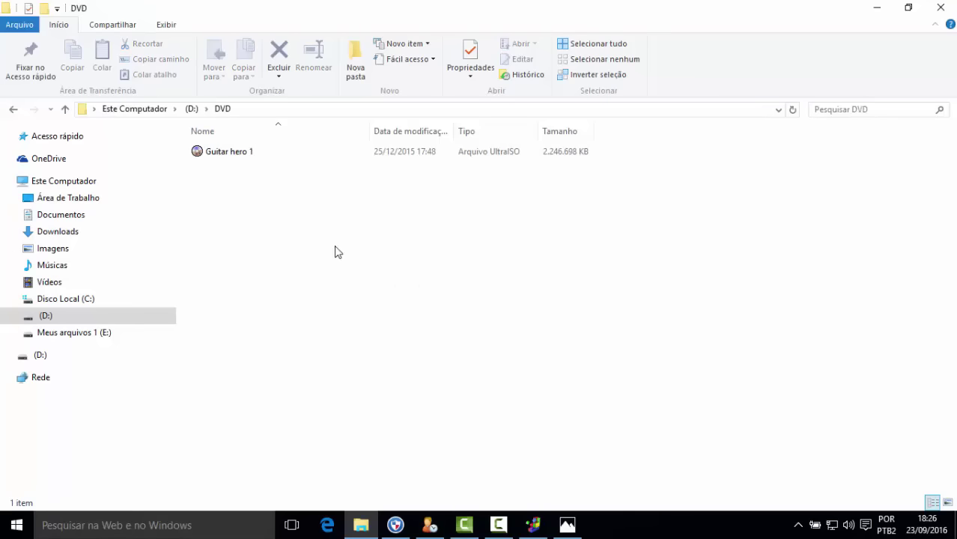
pyautogui.click(252, 153)
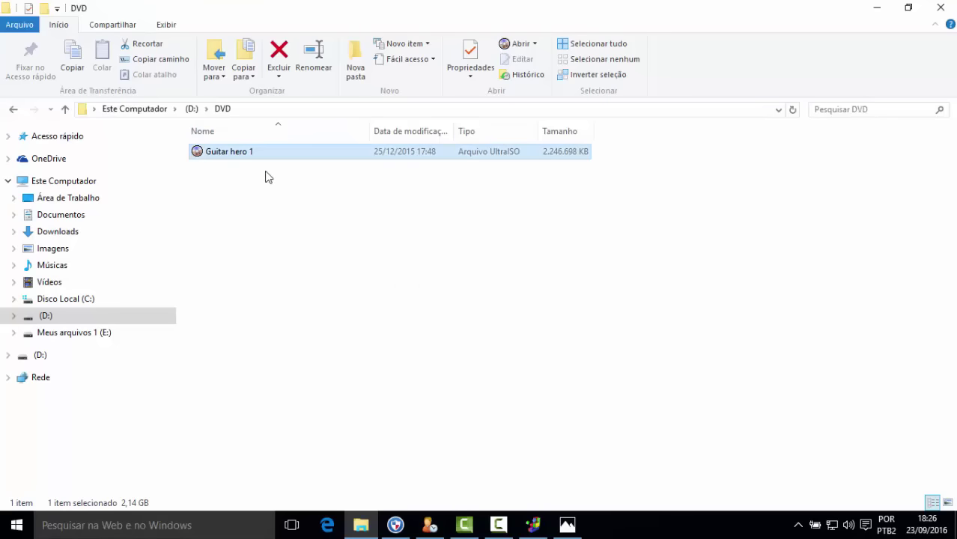
pyautogui.click(13, 110)
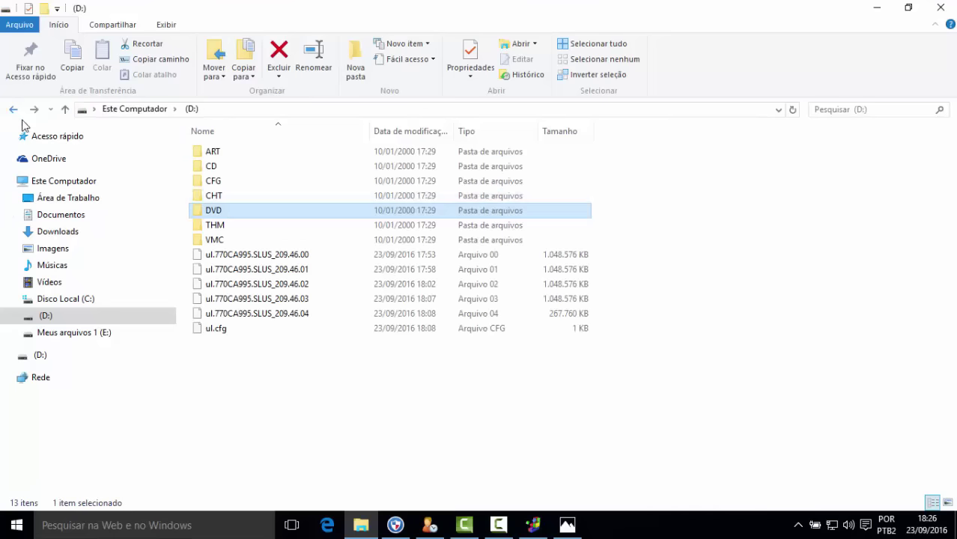
pyautogui.click(388, 393)
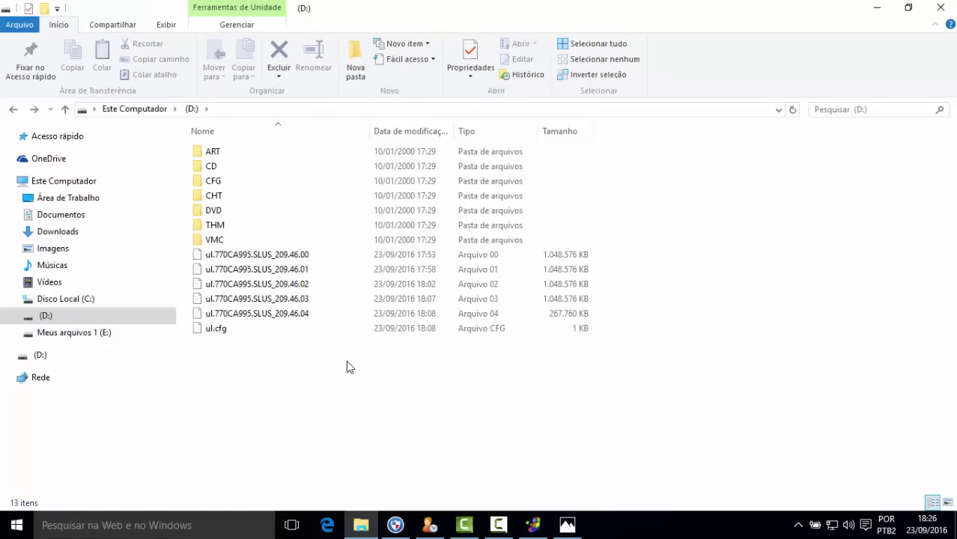
# Step: Select drive D: in Este Computador, then switch to Auslogics Disk Defrag and analyse the USB drive (D:) for fragmentation
pyautogui.click(78, 187)
pyautogui.click(453, 271)
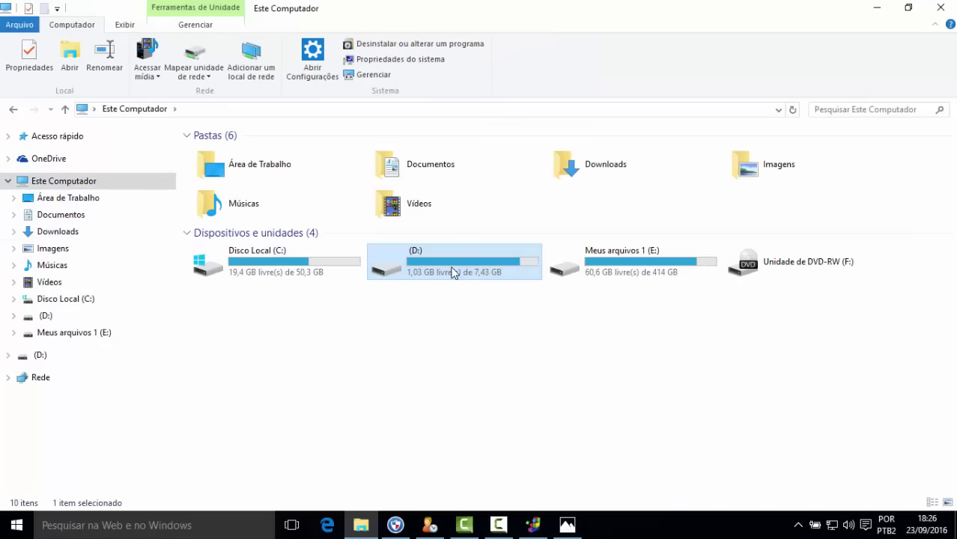
pyautogui.click(532, 524)
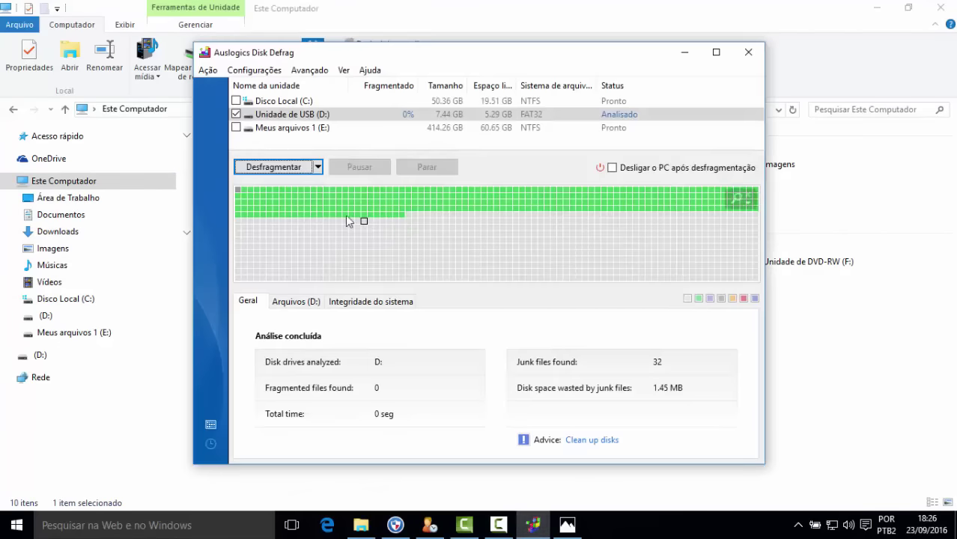
pyautogui.click(318, 169)
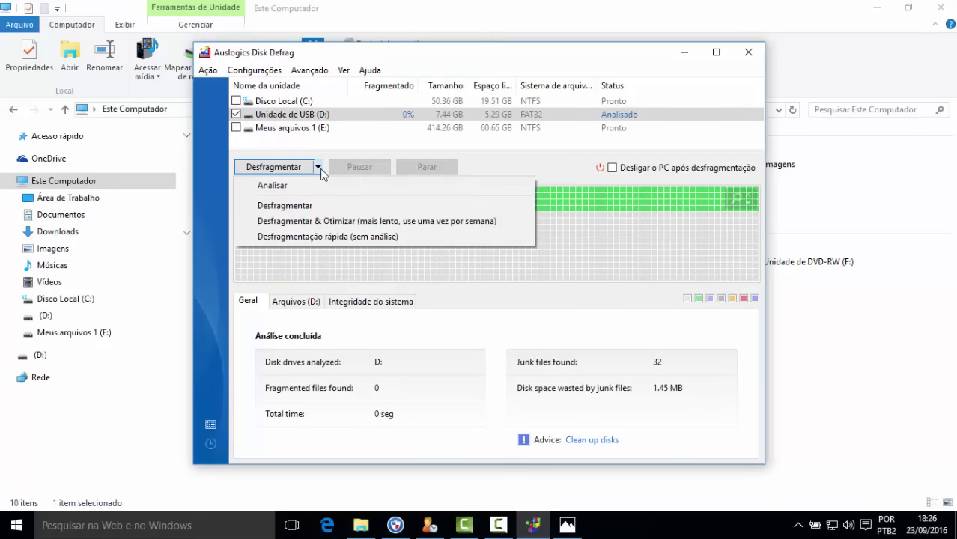
pyautogui.click(326, 186)
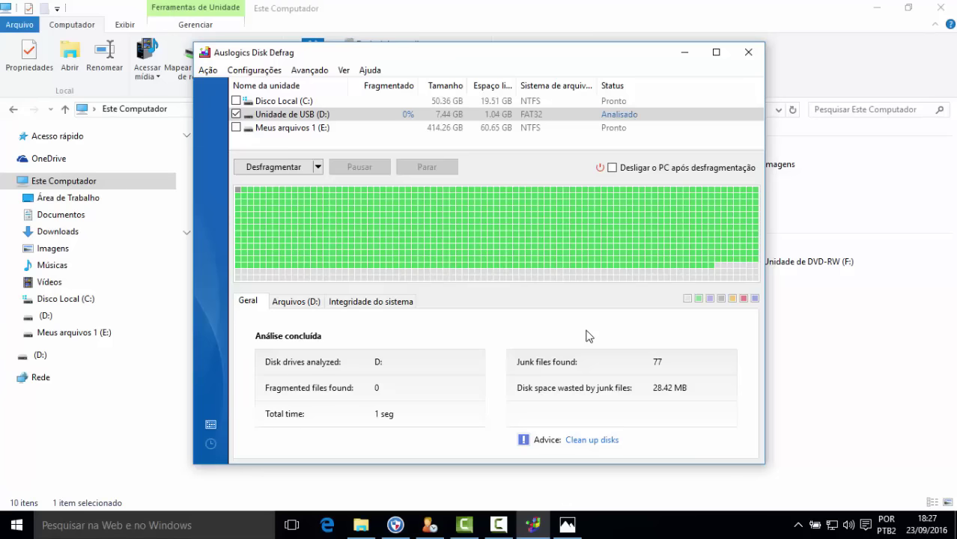
# Step: Return to File Explorer, review the contents of drive D: and go back to Este Computador
pyautogui.click(853, 378)
pyautogui.click(476, 270)
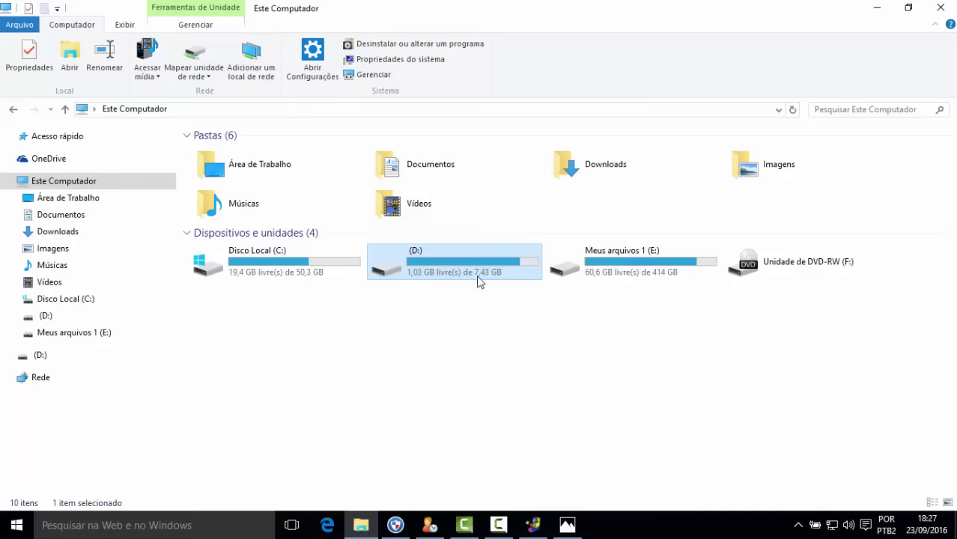
pyautogui.moveTo(471, 273)
pyautogui.doubleClick(491, 268)
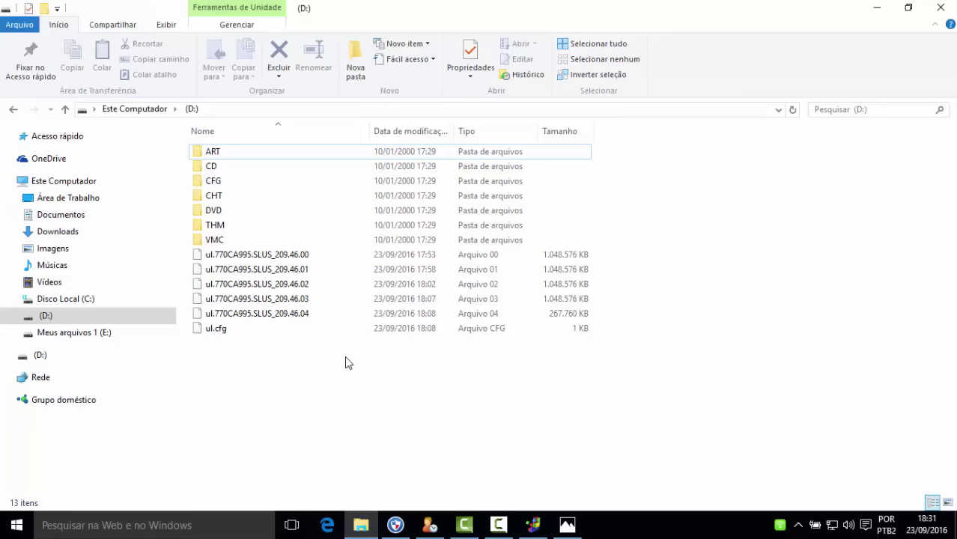
pyautogui.click(78, 182)
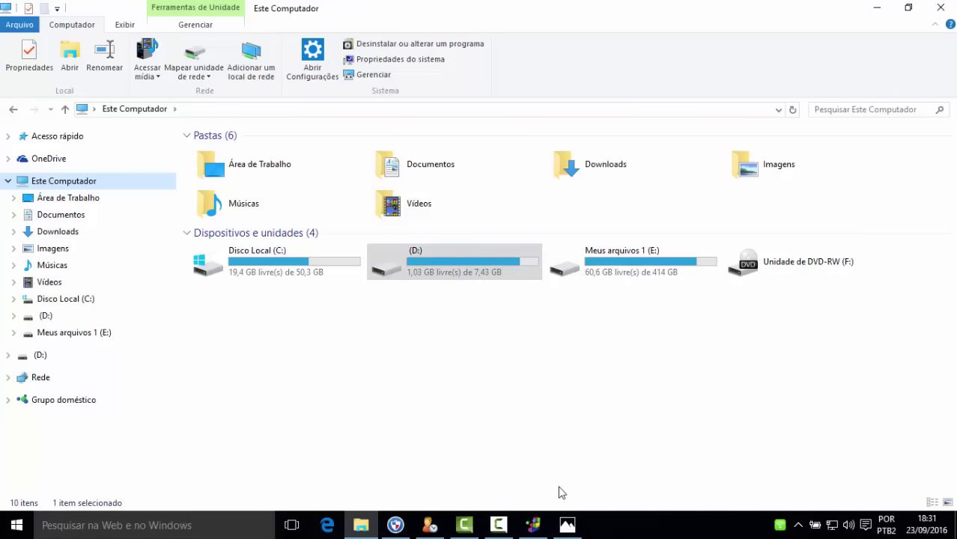
# Step: Switch to Fotos to examine the fragmentation map in auslogics_disk_defrag.png, and close the image viewer
pyautogui.click(568, 525)
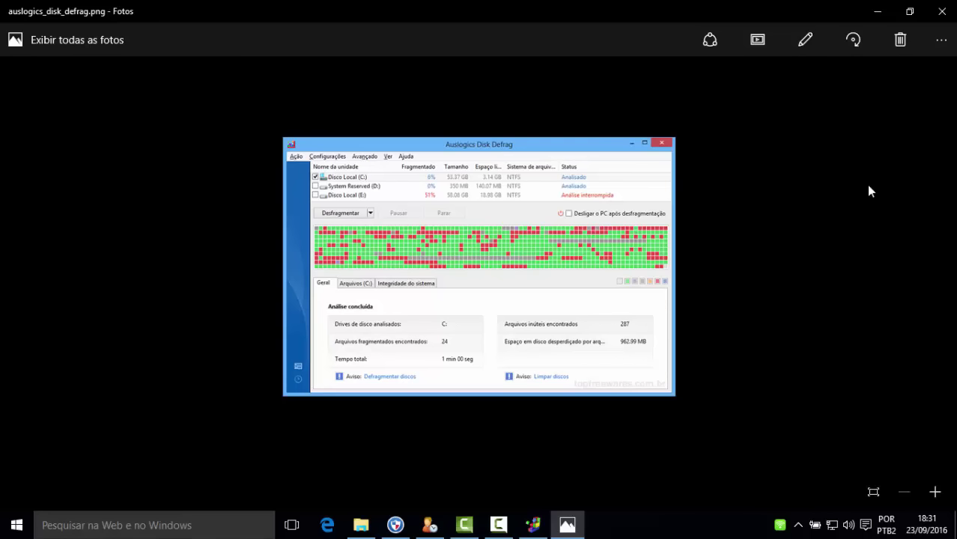
pyautogui.click(878, 15)
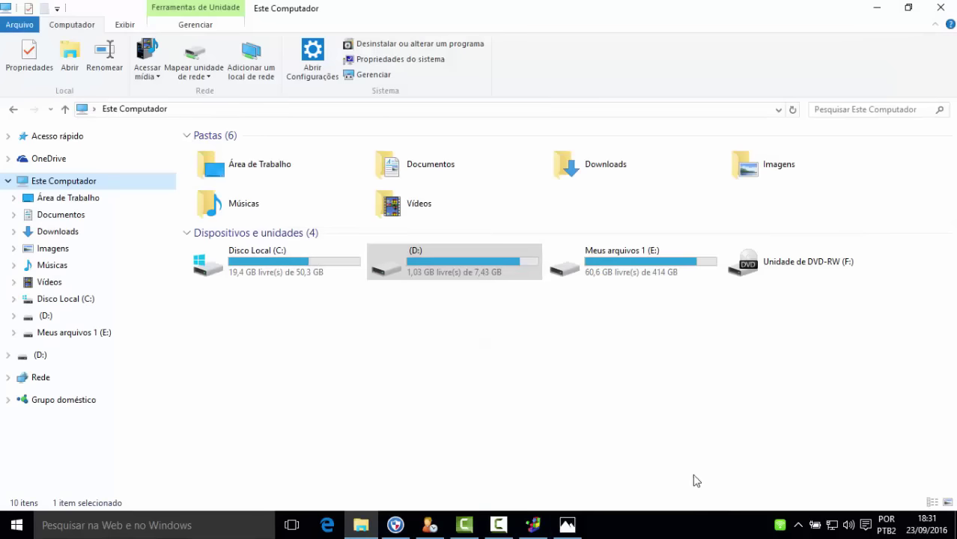
pyautogui.click(567, 525)
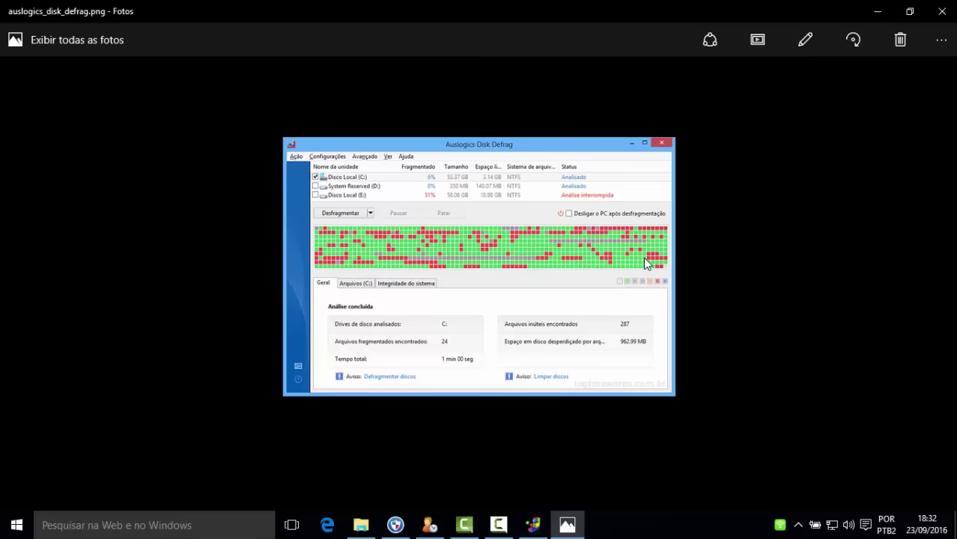
pyautogui.click(942, 11)
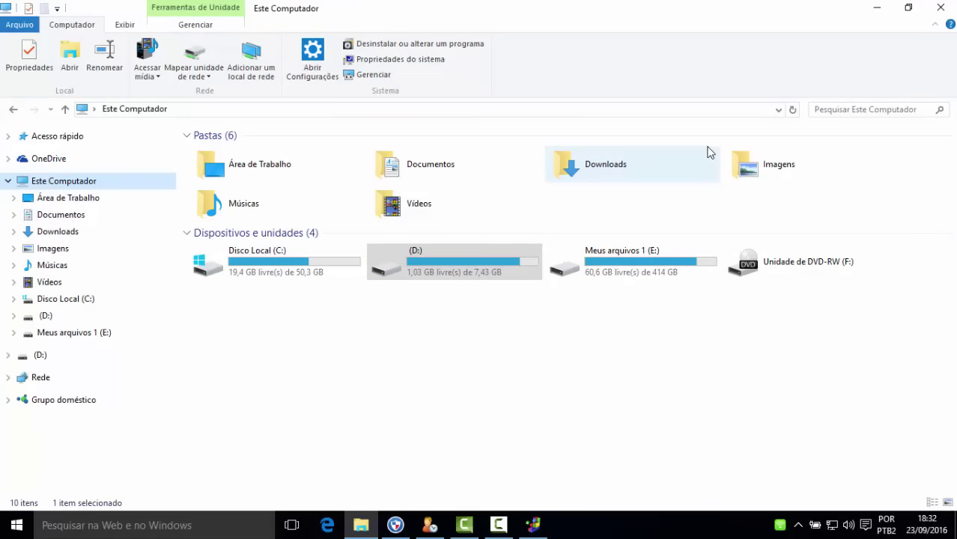
# Step: Open drive D: again in File Explorer and select Guitar hero 1 in its DVD folder
pyautogui.click(567, 368)
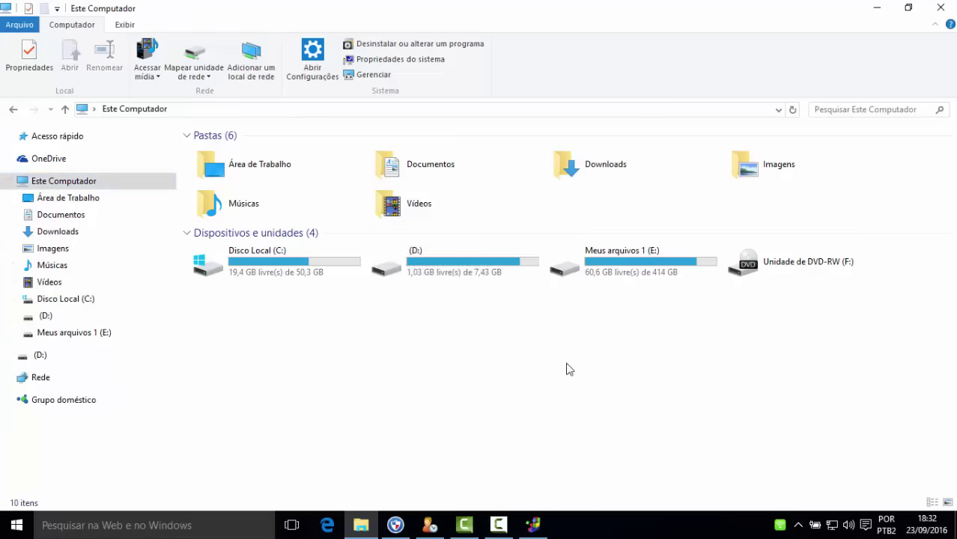
pyautogui.doubleClick(490, 269)
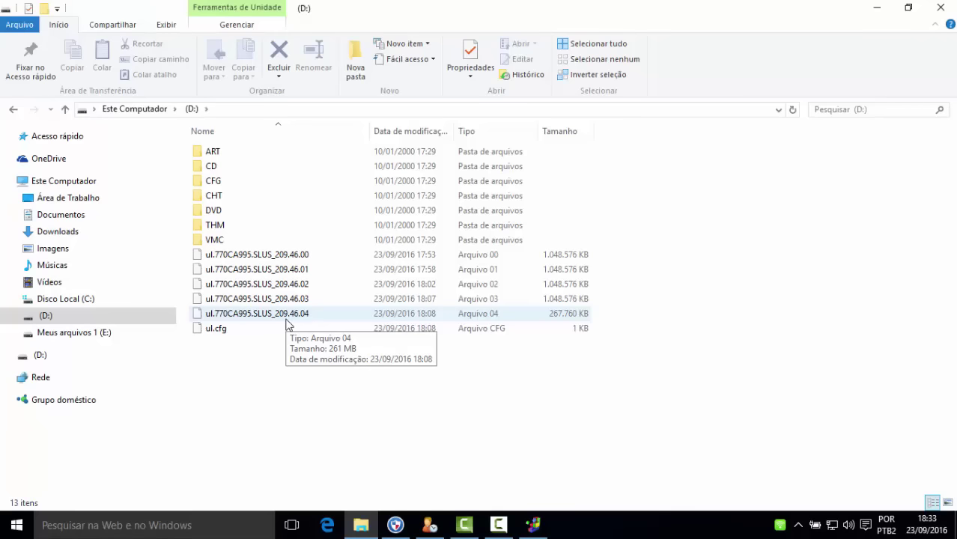
pyautogui.doubleClick(218, 213)
pyautogui.click(228, 157)
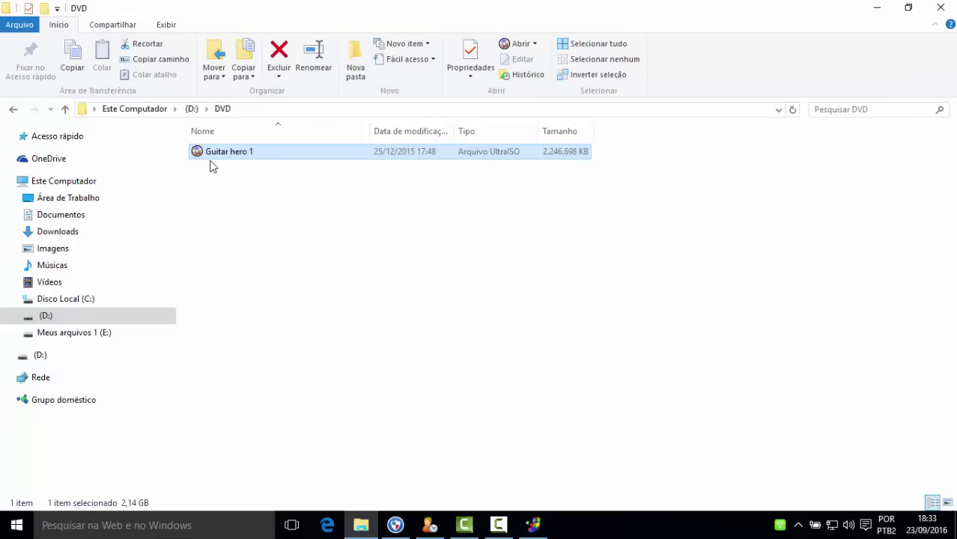
# Step: Open the Guitar hero 1 image in UltraISO, select its SLUS_212.24 file to check the game ID, and close UltraISO
pyautogui.click(338, 231)
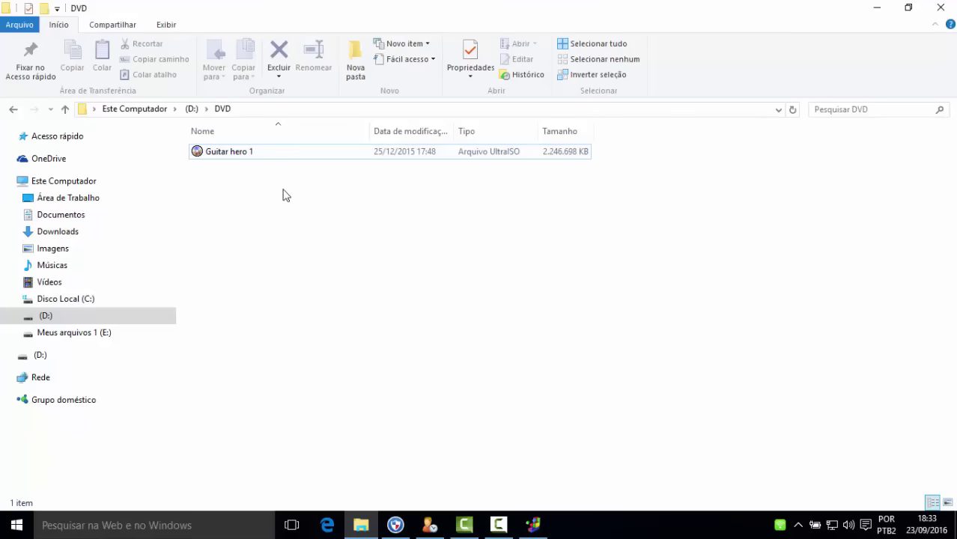
pyautogui.click(238, 158)
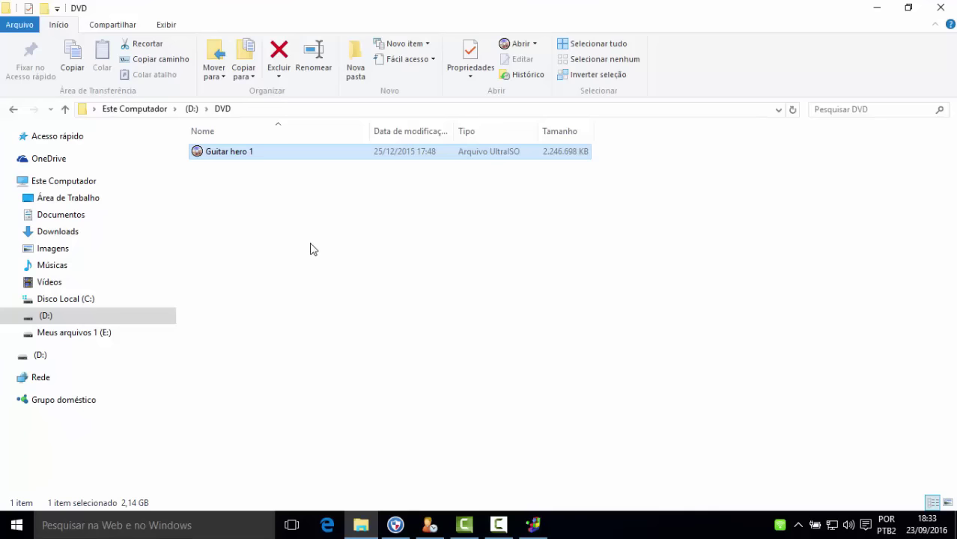
pyautogui.doubleClick(239, 156)
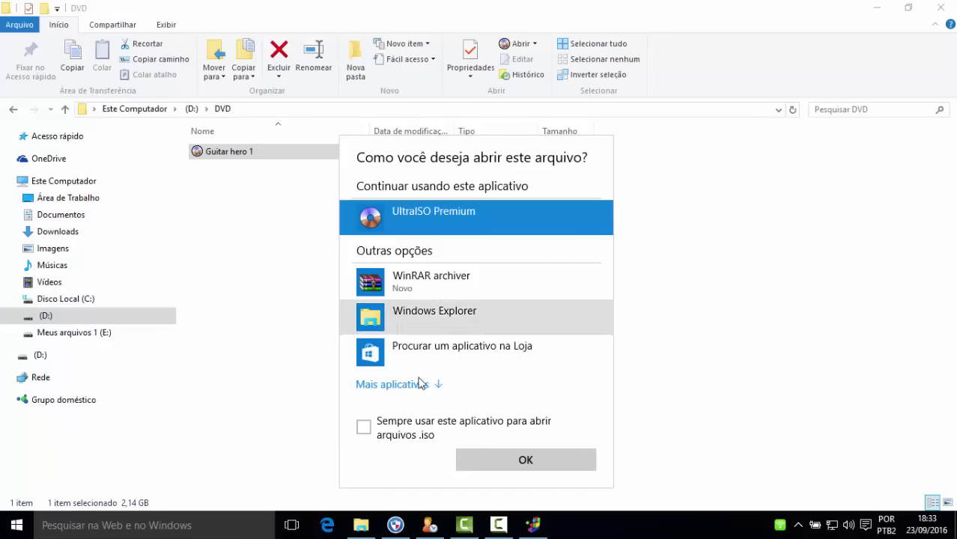
pyautogui.click(541, 459)
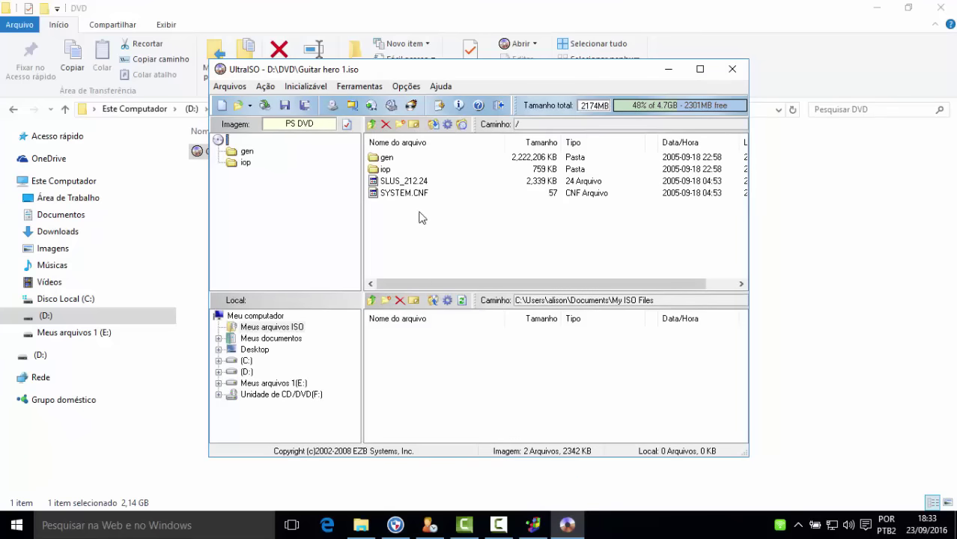
pyautogui.click(404, 183)
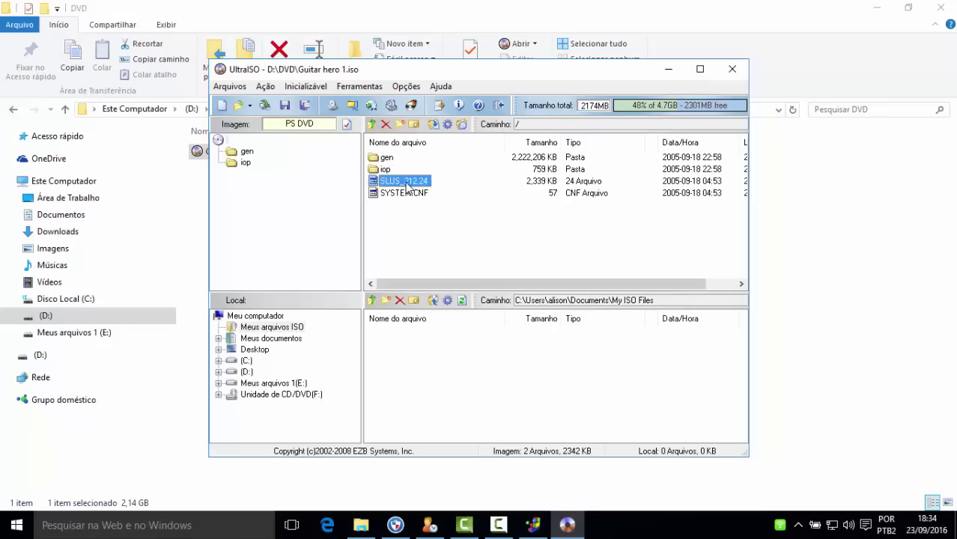
pyautogui.click(730, 69)
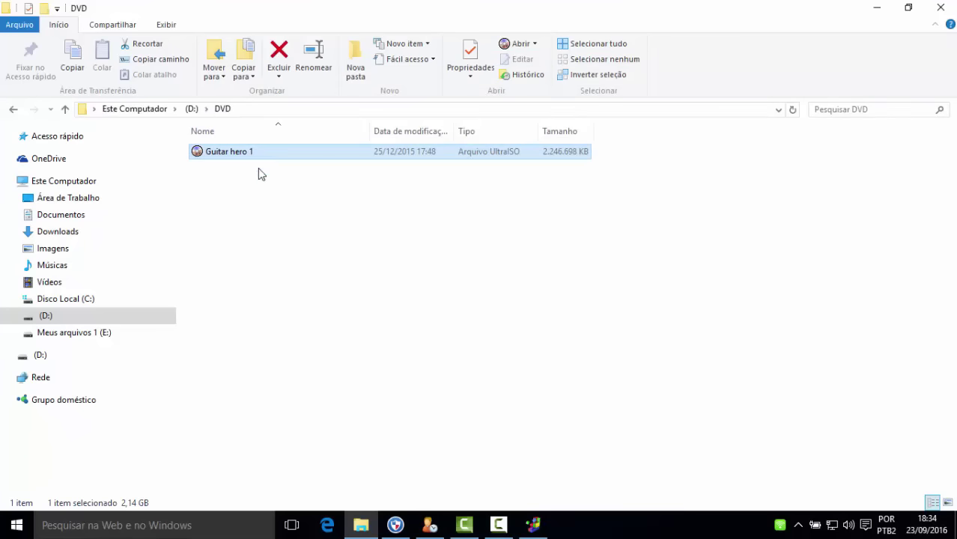
# Step: Go back to the root of drive D:, clear the folder selection and minimise the File Explorer window
pyautogui.click(372, 309)
pyautogui.click(14, 108)
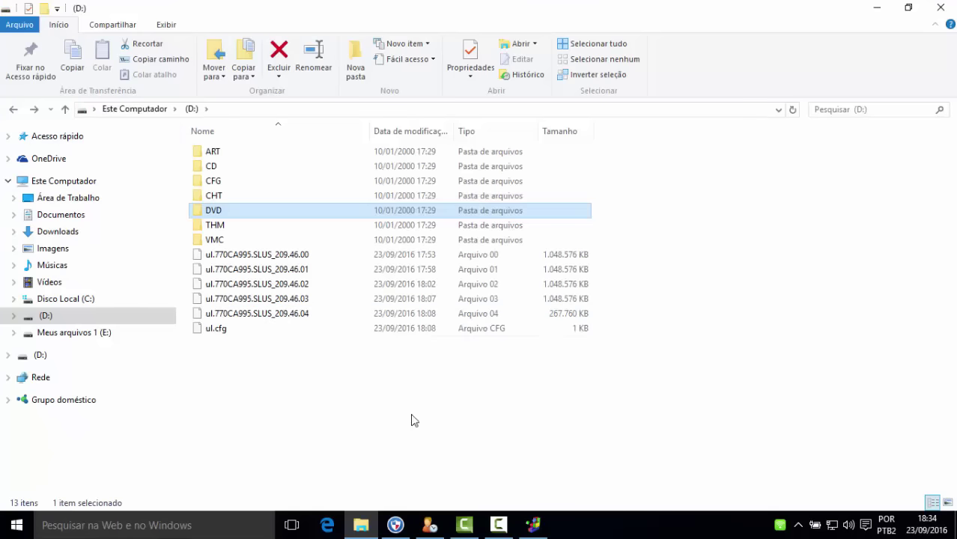
pyautogui.click(439, 460)
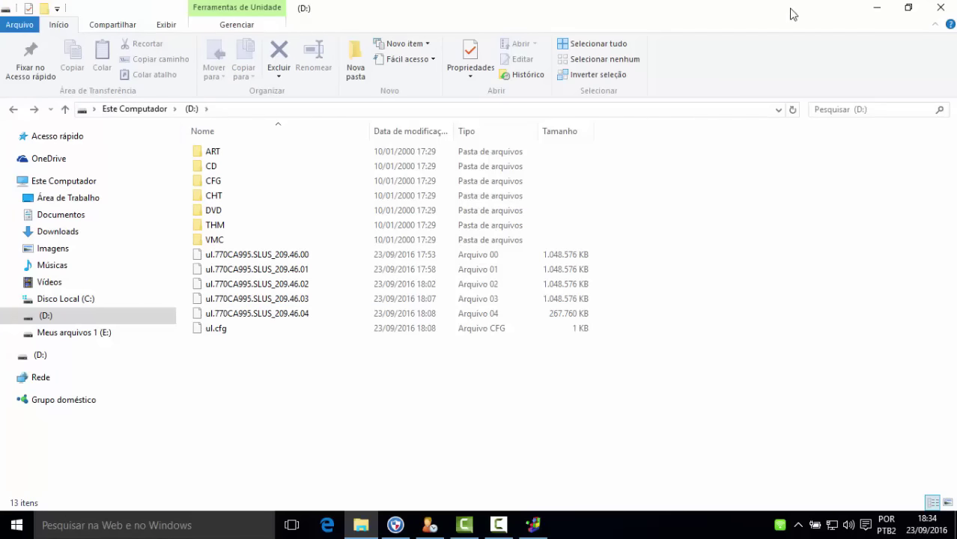
pyautogui.click(879, 6)
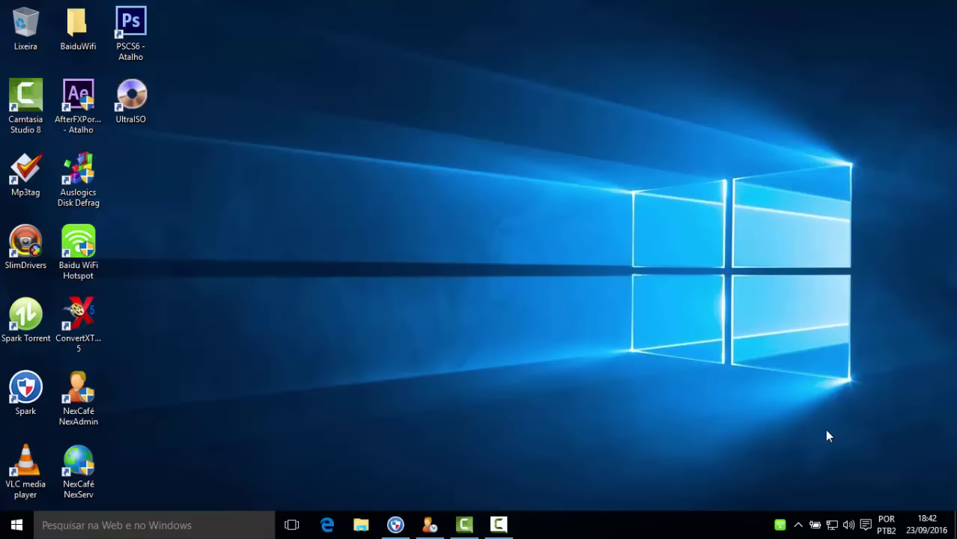
# Step: Open a new File Explorer window and go through Este Computador to drive D:
pyautogui.click(360, 525)
pyautogui.click(867, 99)
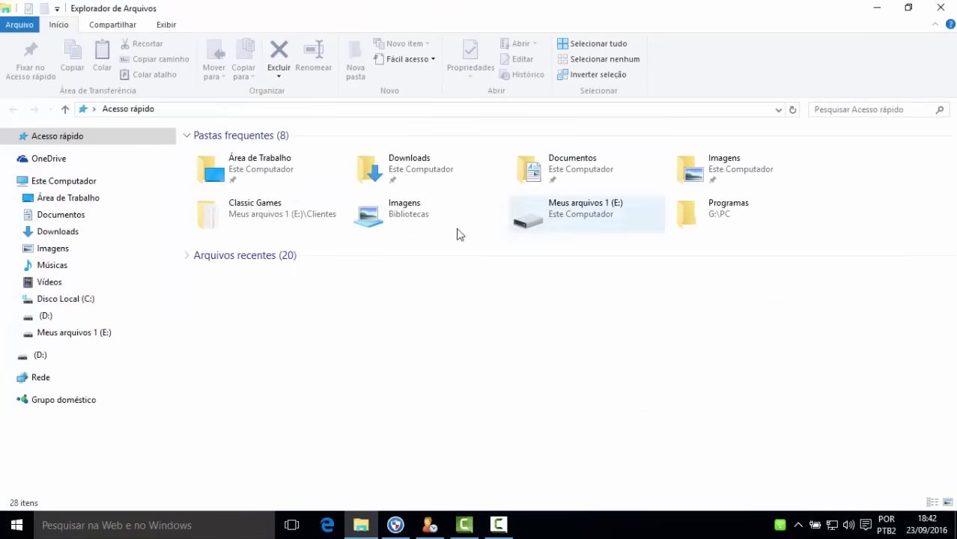
pyautogui.click(89, 181)
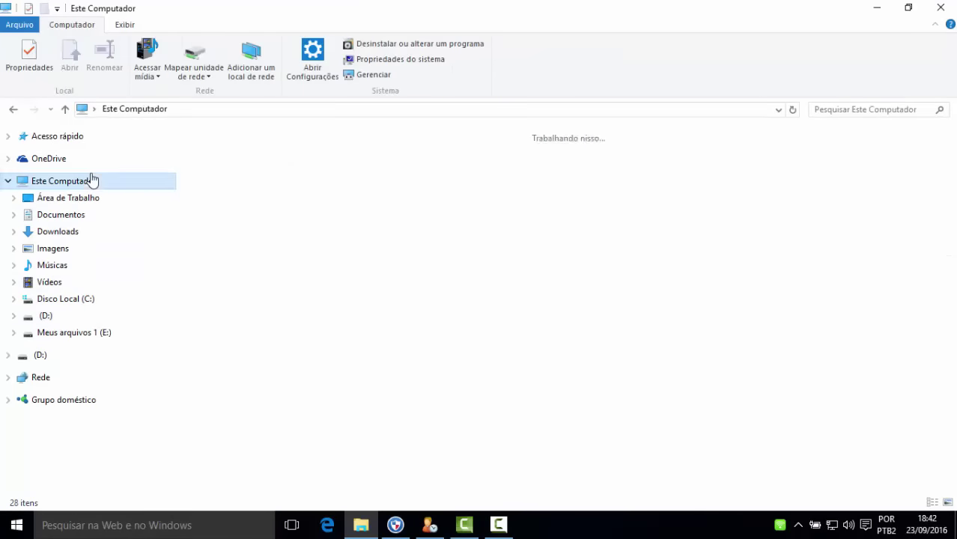
pyautogui.click(459, 262)
pyautogui.doubleClick(458, 262)
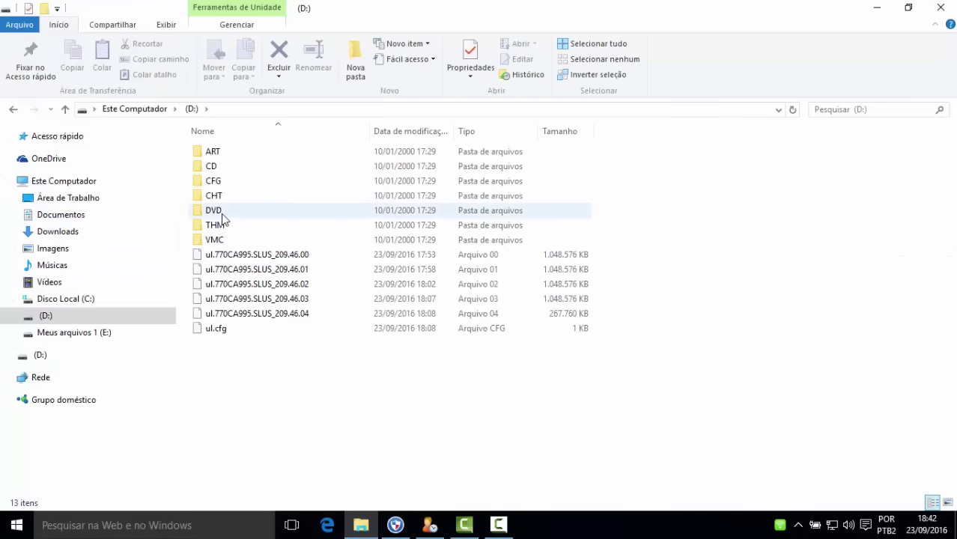
# Step: Look into the DVD folder, return to drive D: and select all the ul.770CA995.SLUS_209.46 parts together with ul.cfg
pyautogui.doubleClick(238, 213)
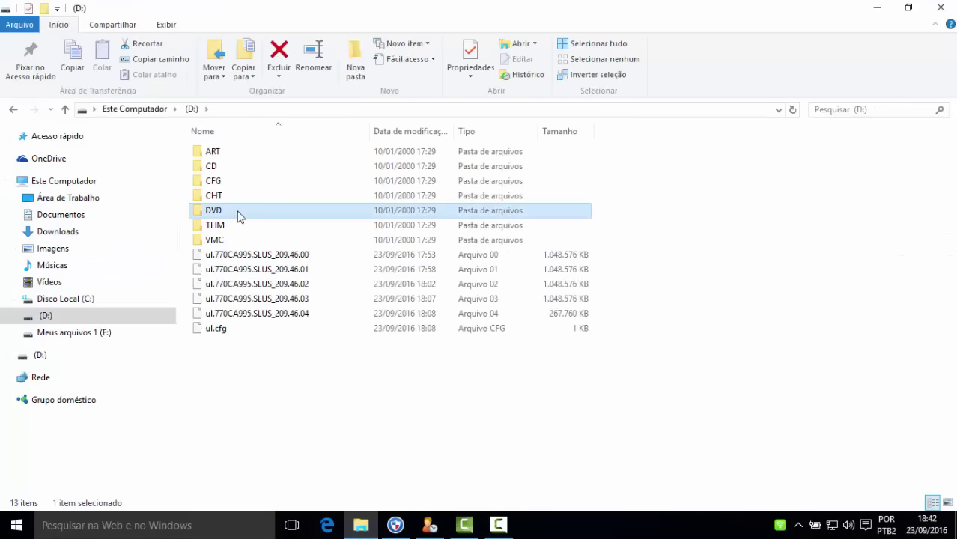
pyautogui.click(13, 109)
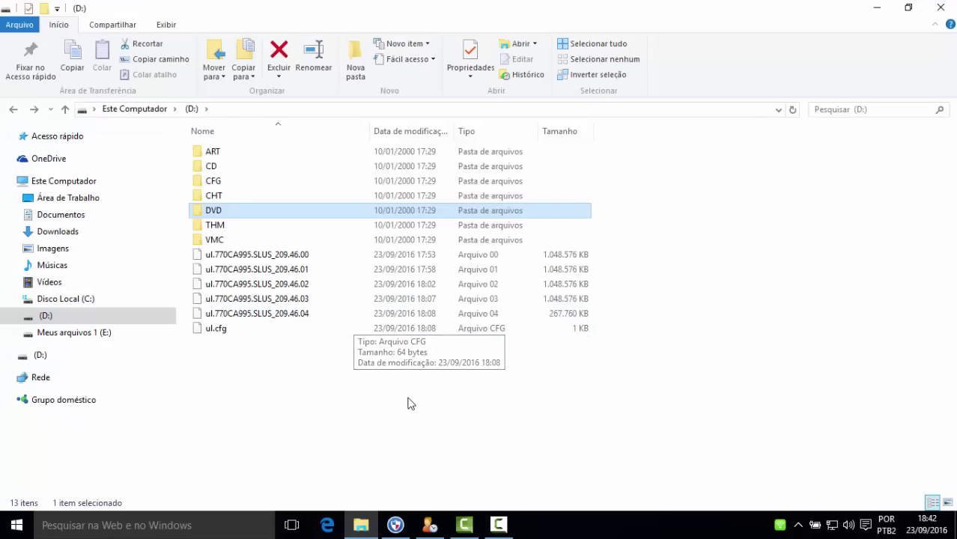
pyautogui.moveTo(268, 365); pyautogui.dragTo(240, 250)
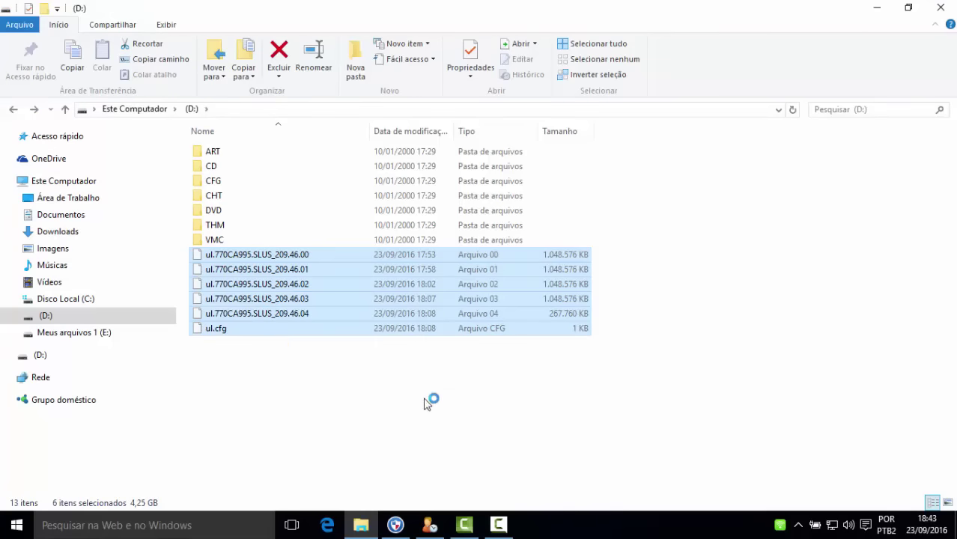
# Step: Review the USBUtil (v2.2 rev1.0 Beta) folder in Downloads, then select drive D: in Este Computador to check its free space
pyautogui.click(65, 233)
pyautogui.doubleClick(201, 169)
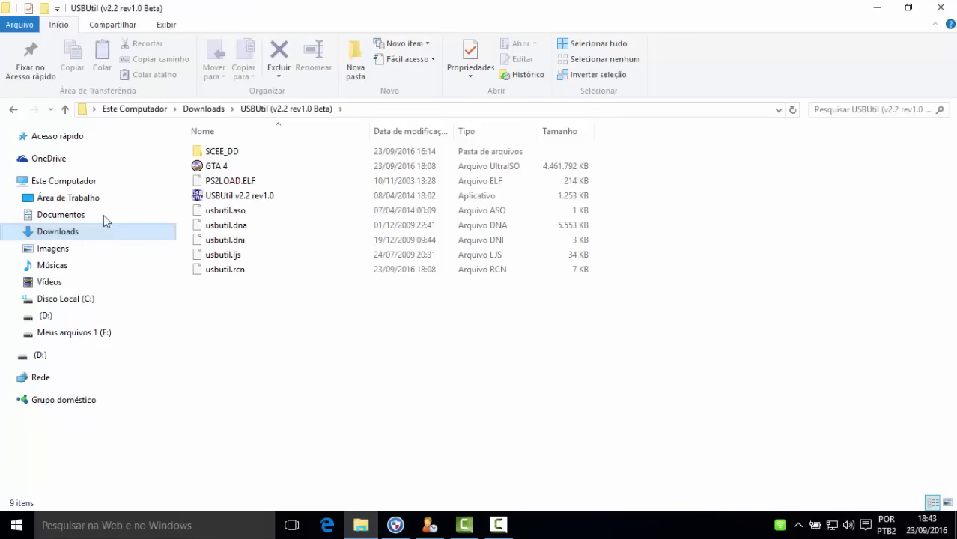
pyautogui.click(64, 181)
pyautogui.click(500, 273)
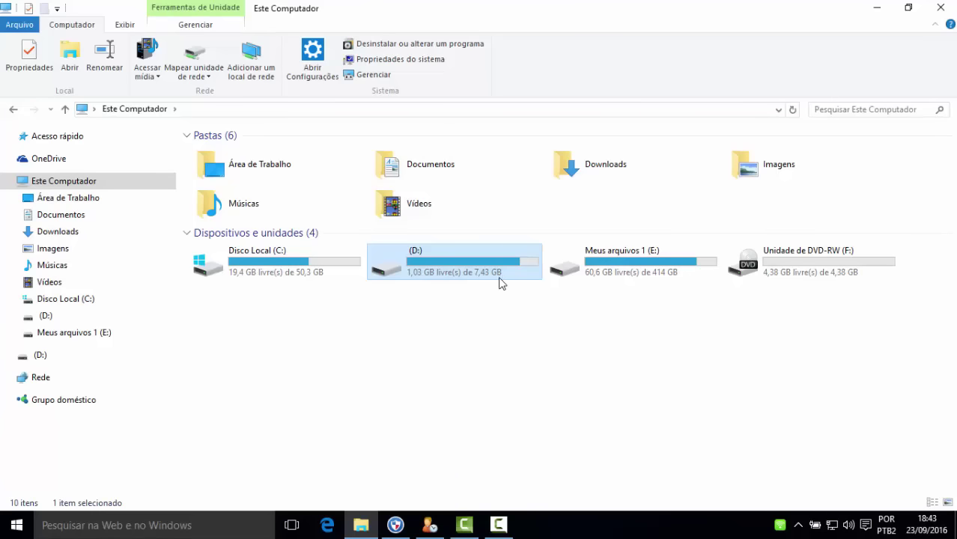
pyautogui.moveTo(501, 280)
# Step: Open auslogics_disk_defrag from the Imagens folder to examine its fragmentation map, and close the image viewer
pyautogui.click(58, 250)
pyautogui.click(377, 177)
pyautogui.doubleClick(376, 178)
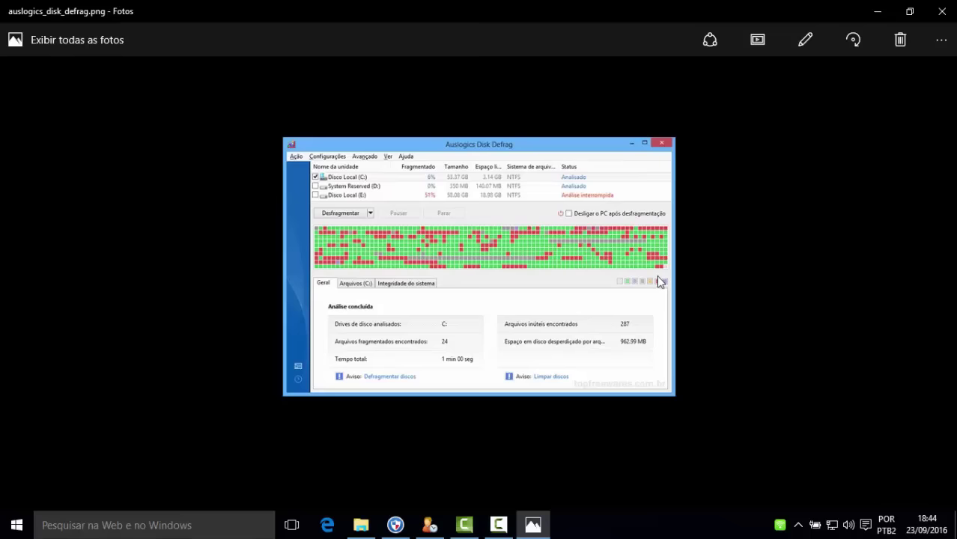
pyautogui.click(942, 11)
pyautogui.click(447, 371)
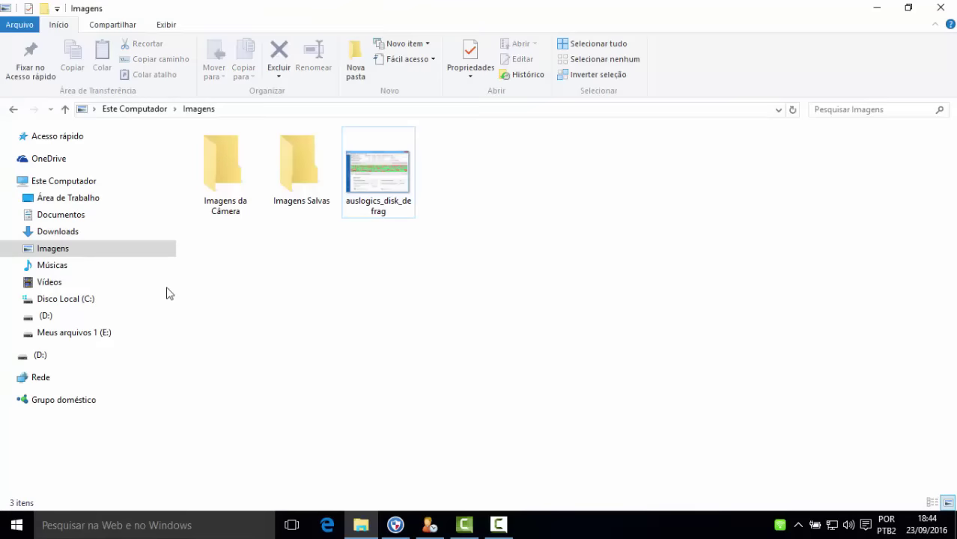
# Step: Open drive D: from Este Computador for a final review of its folders and files, and close File Explorer
pyautogui.click(84, 185)
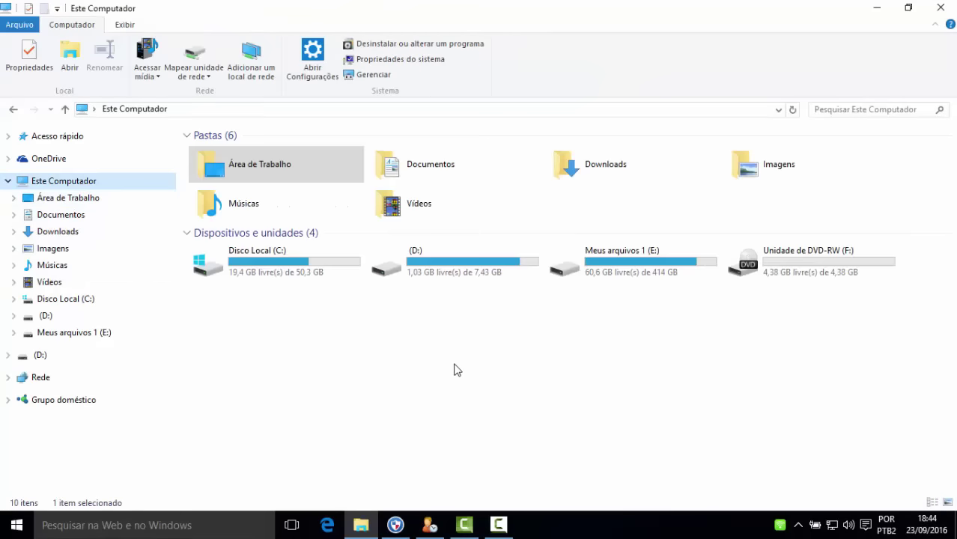
pyautogui.click(496, 273)
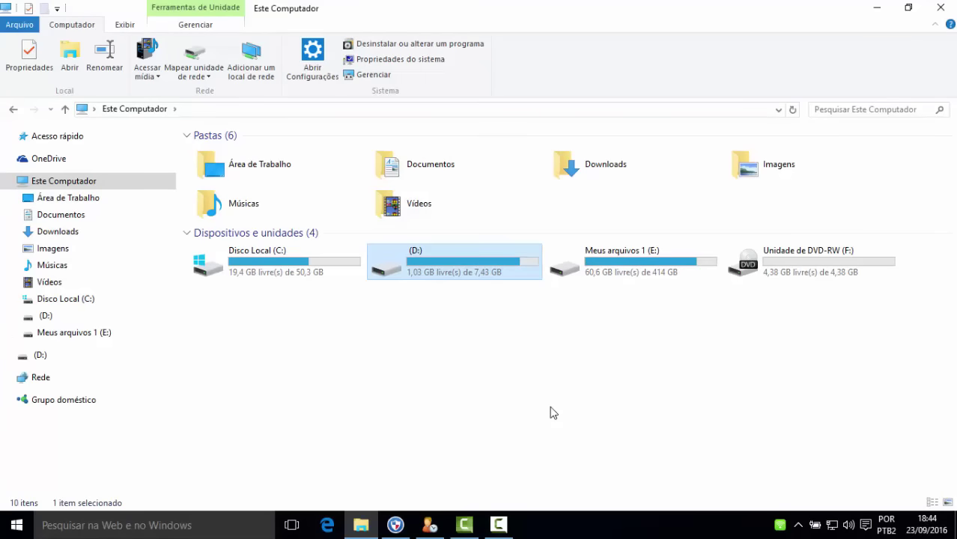
pyautogui.doubleClick(450, 262)
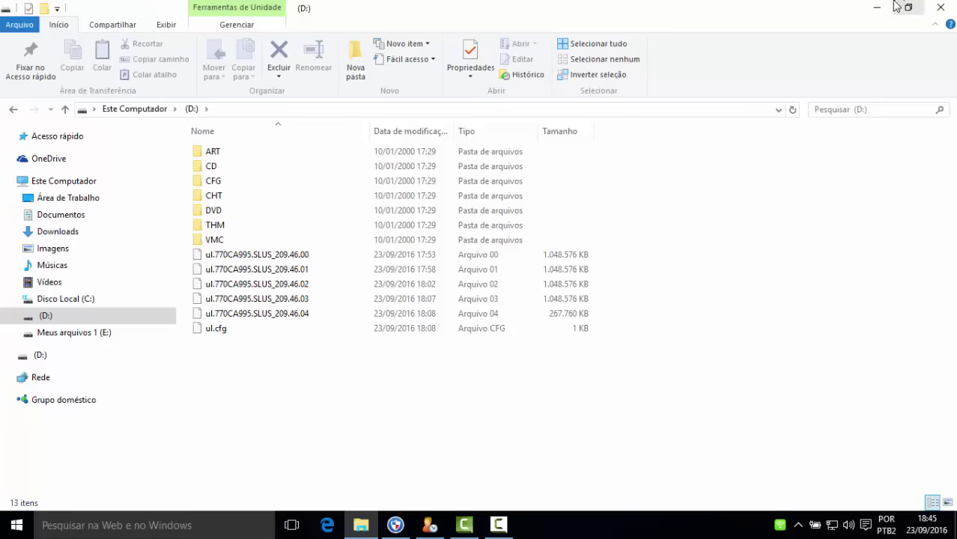
pyautogui.click(936, 9)
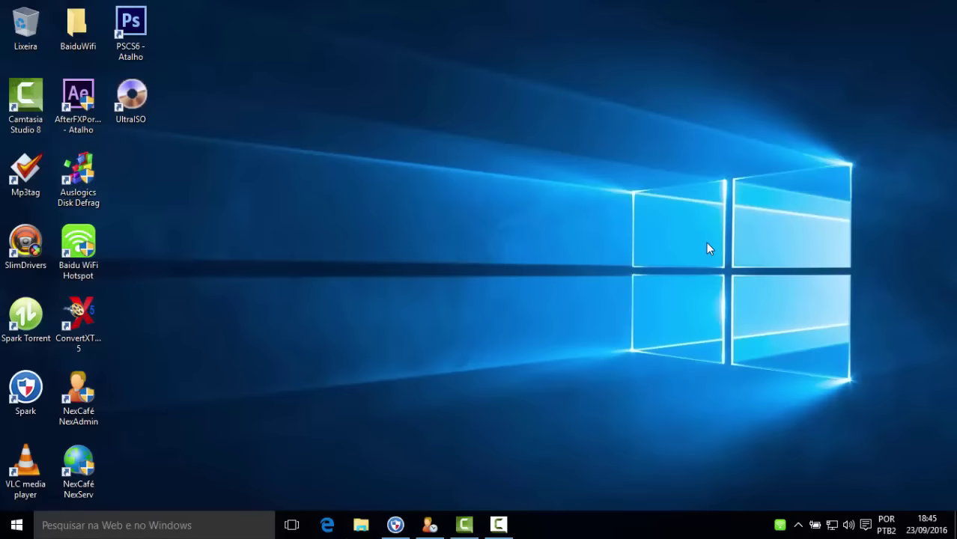